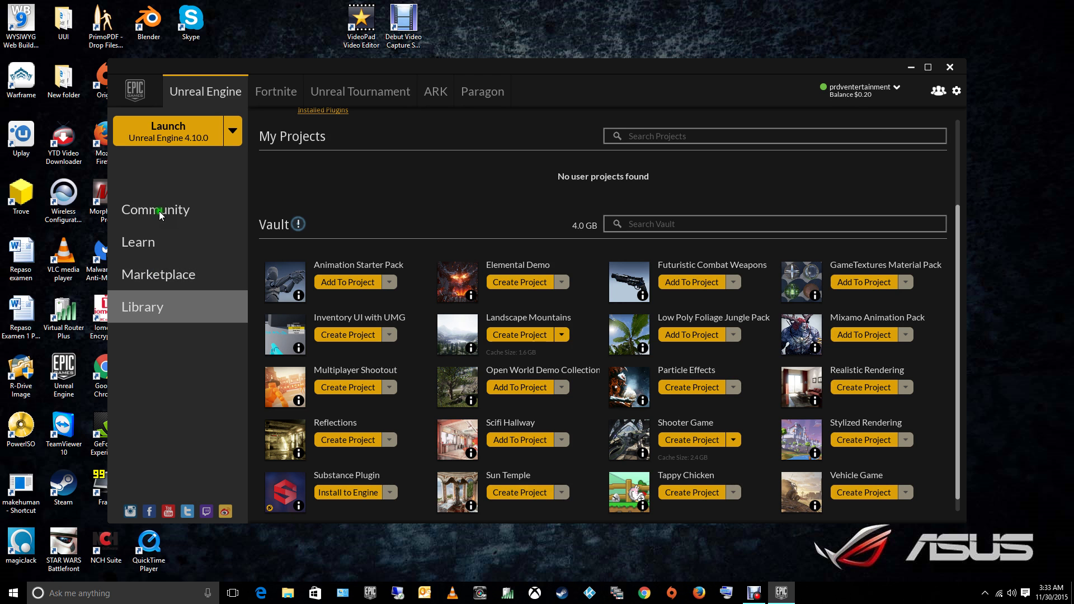
Step: Launch Unreal Engine 4.10 and create MyProject from the Third Person Blueprint template
left_click(187, 131)
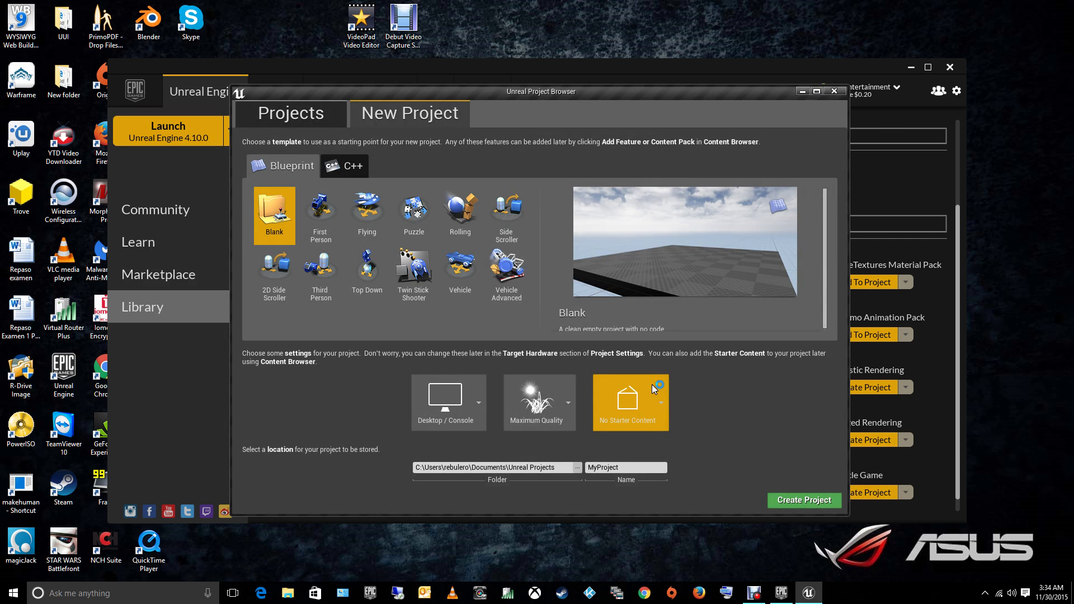
left_click(320, 272)
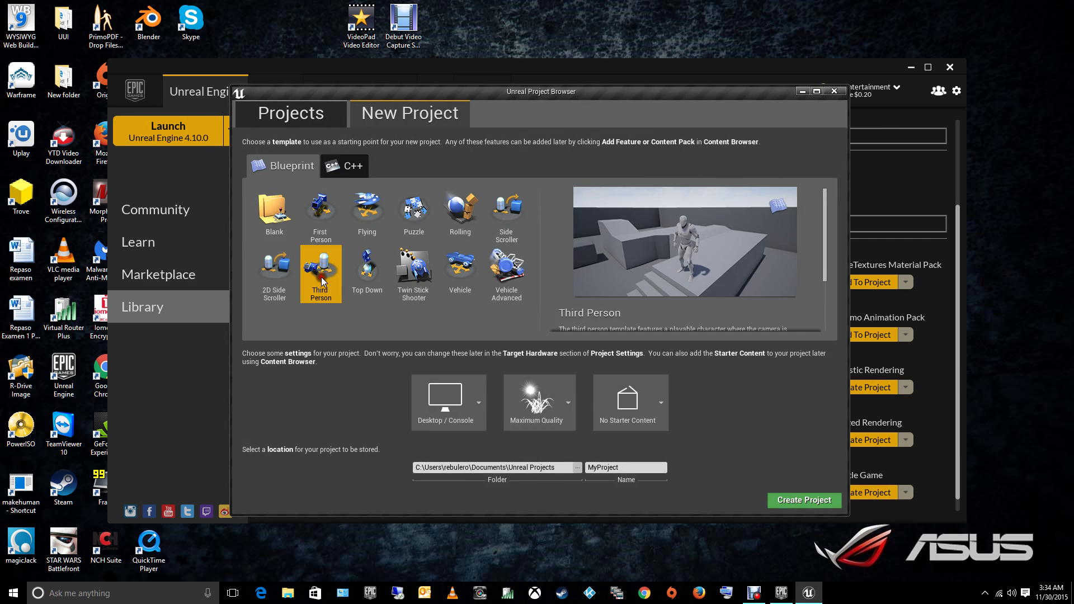
left_click(804, 501)
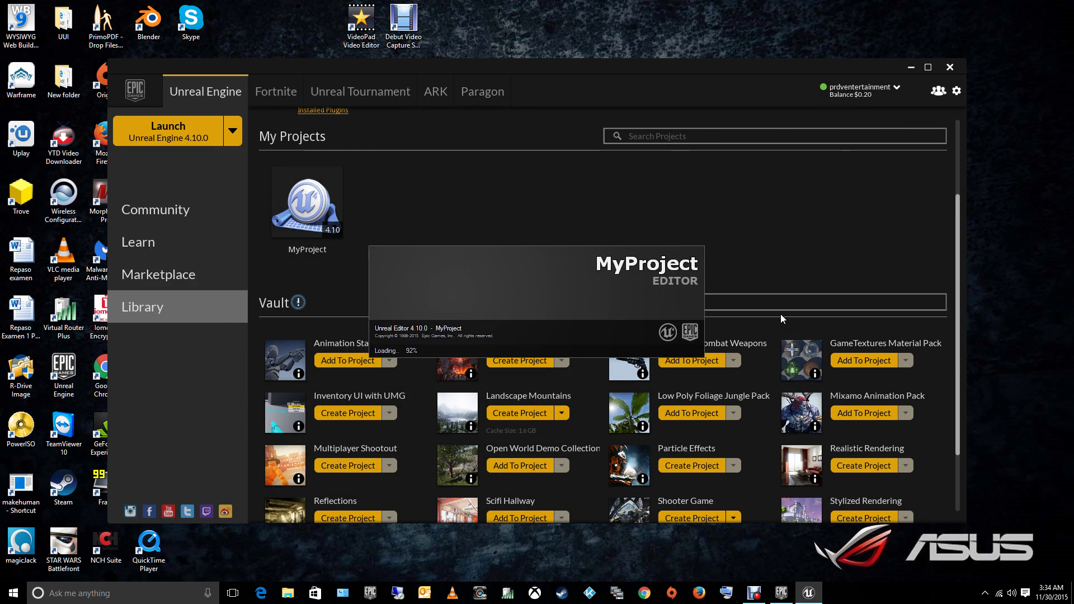
left_click(809, 592)
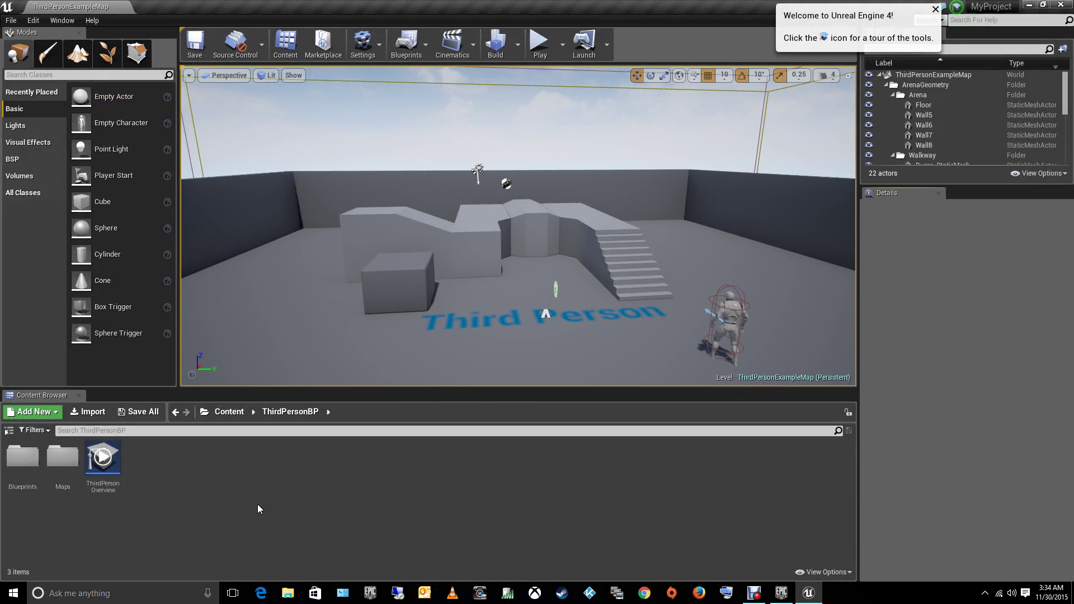
Step: Create an Actor Blueprint class named Coins in ThirdPersonBP and open it for editing
right_click(208, 476)
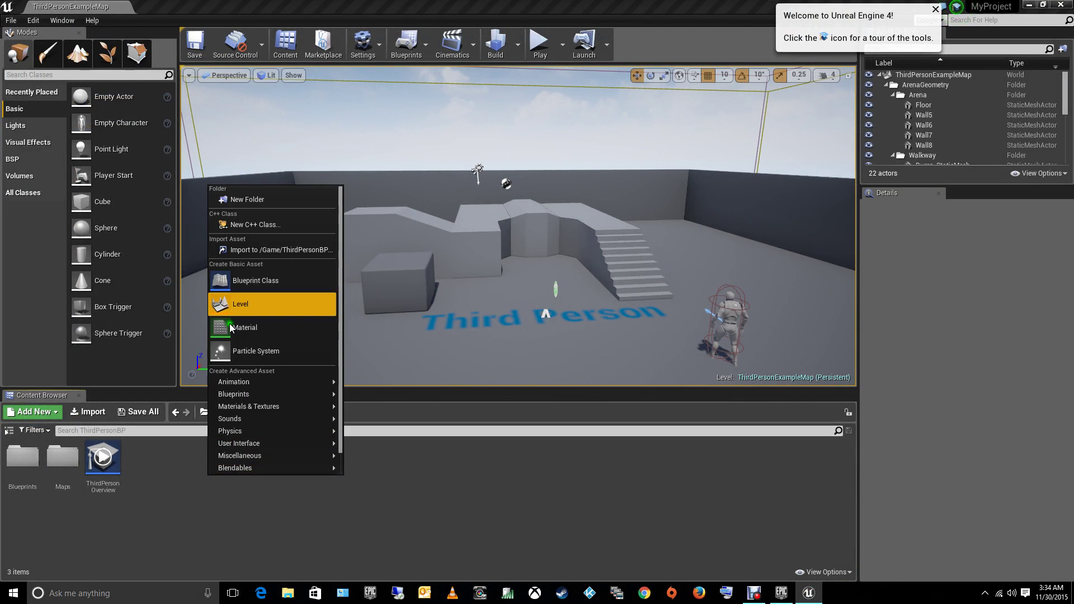
left_click(234, 281)
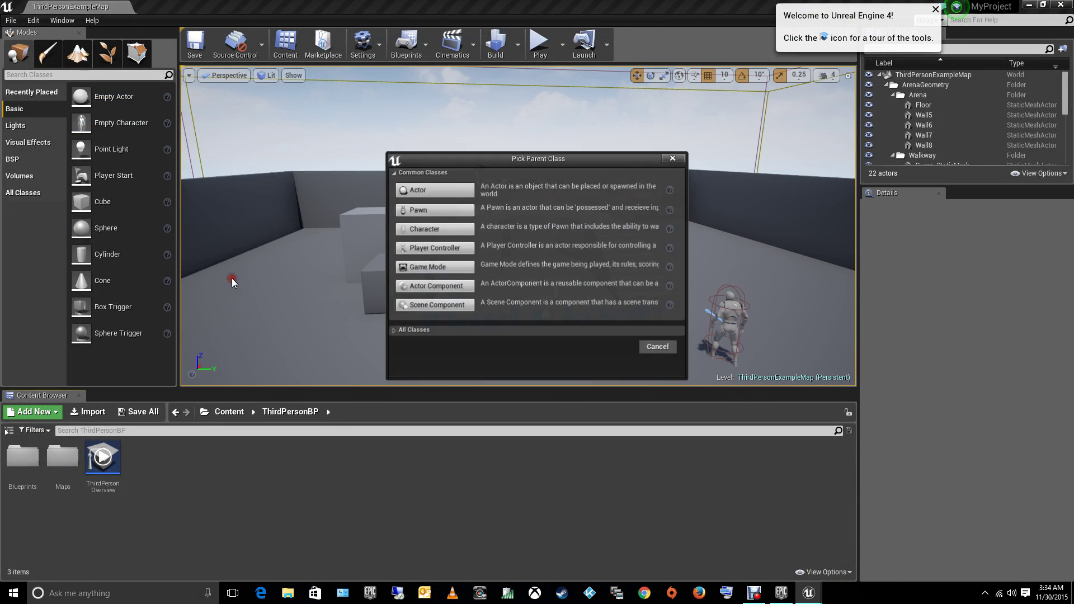
left_click(410, 218)
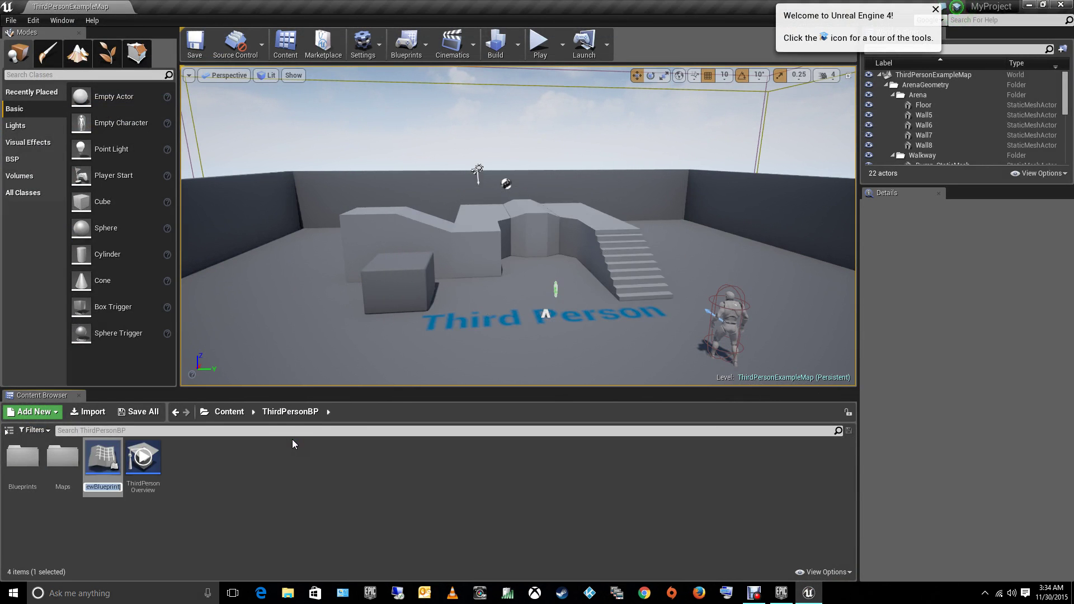
type("Coins")
key("Return")
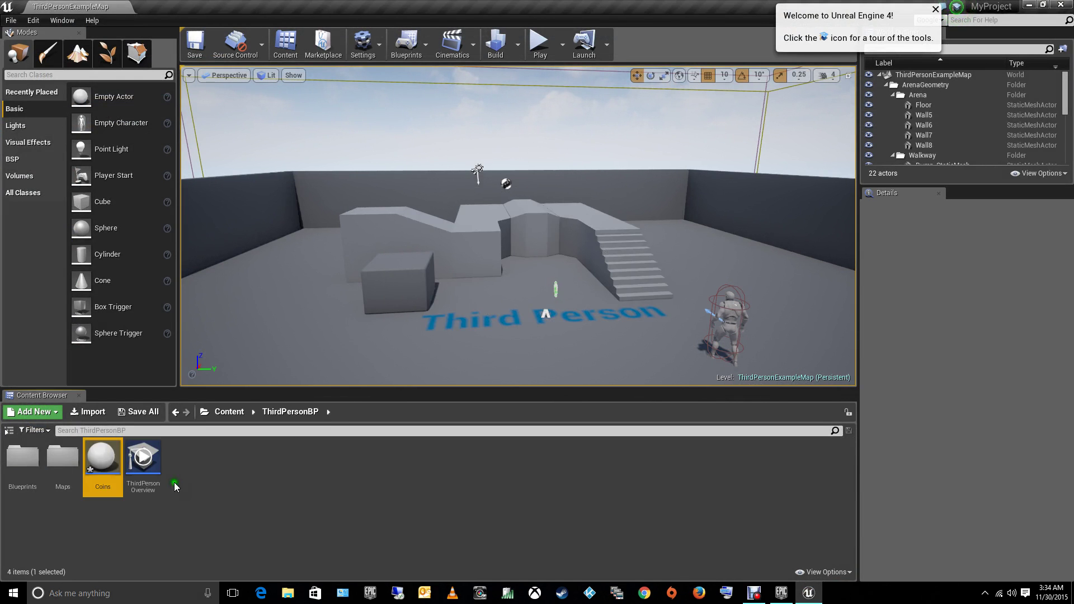
double_click(104, 457)
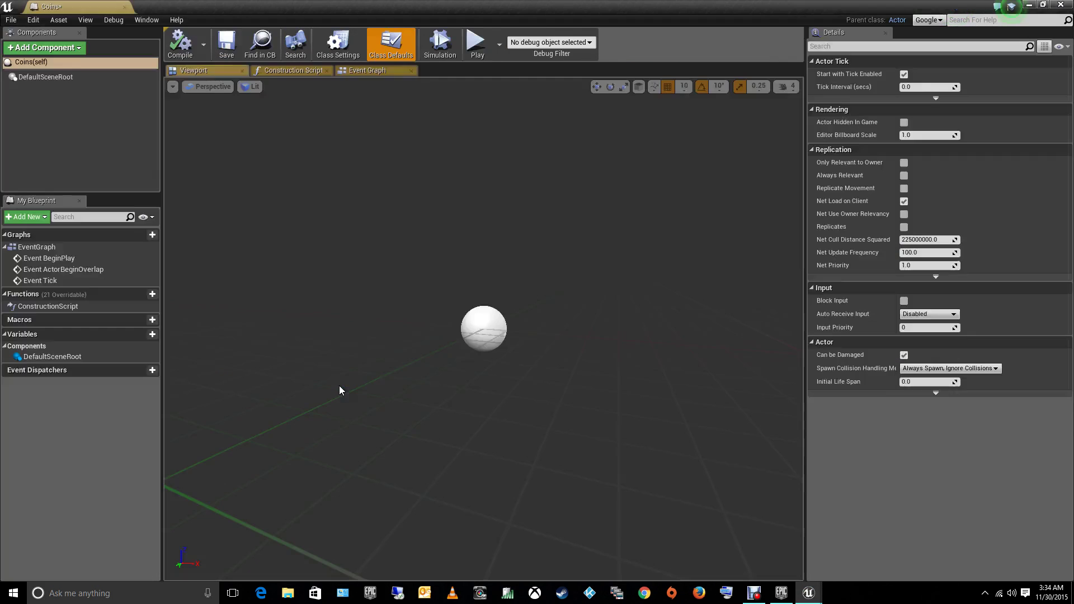
Step: Add a Sphere Collision component to Coins and name it collision
left_click(39, 49)
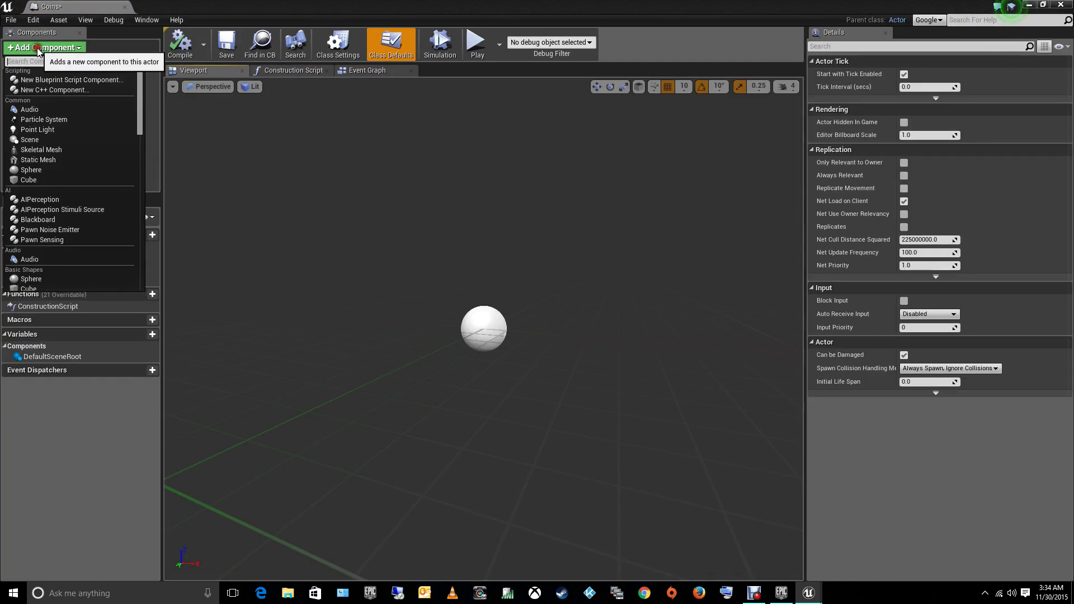
type("collisio")
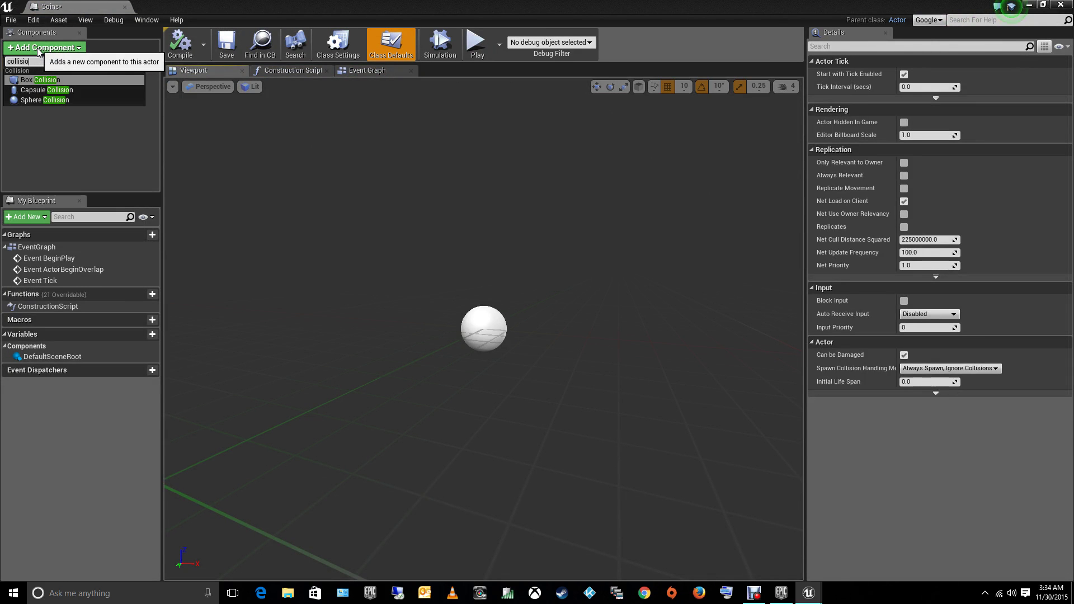
left_click(54, 100)
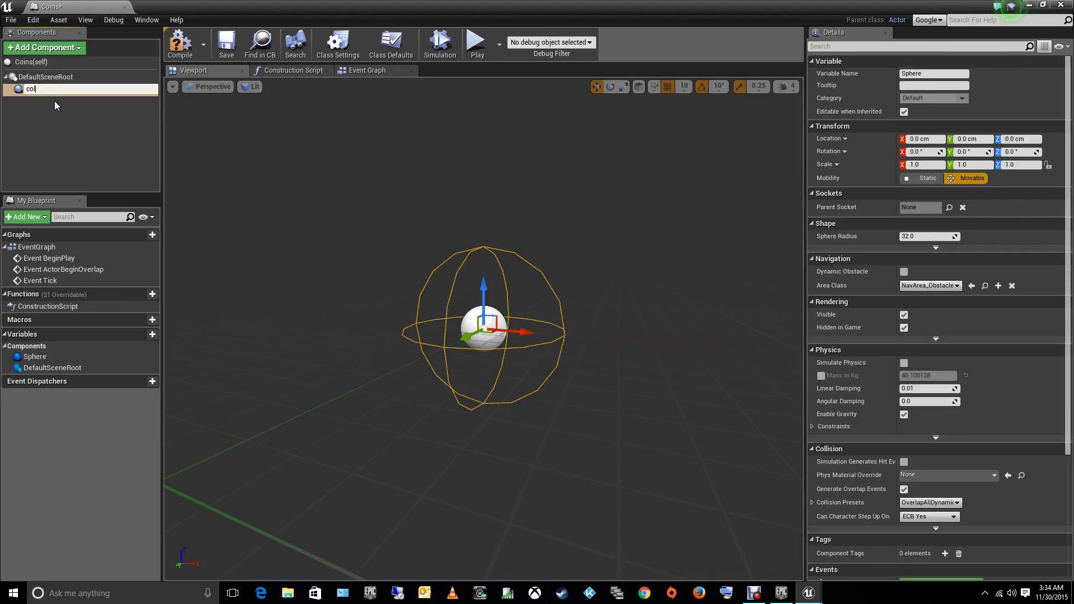
type("collision")
key("Return")
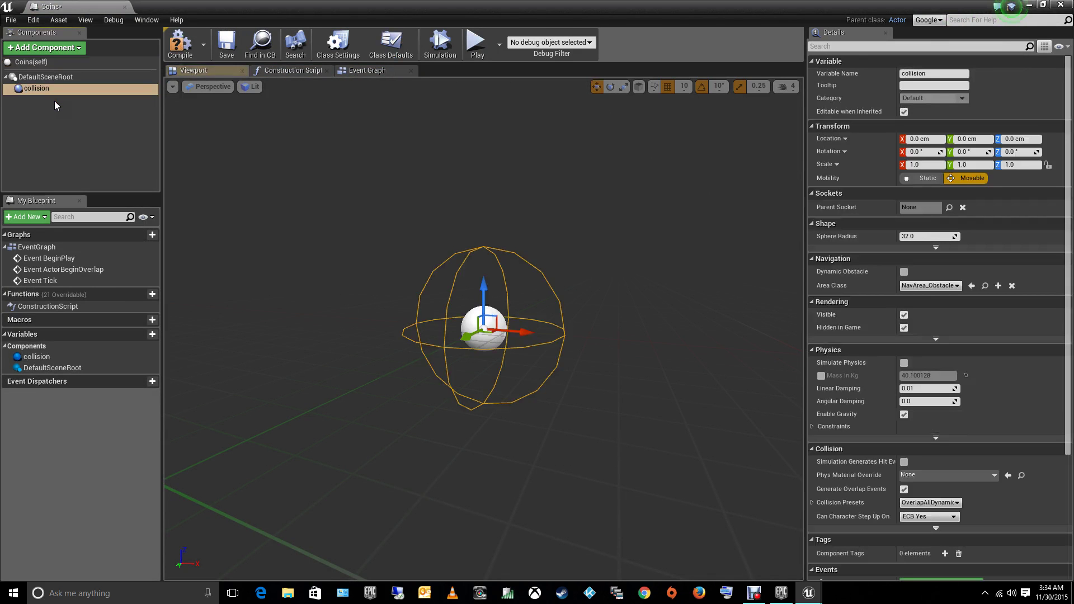
Step: Add a Static Mesh component to Coins and name it mesh
left_click(48, 48)
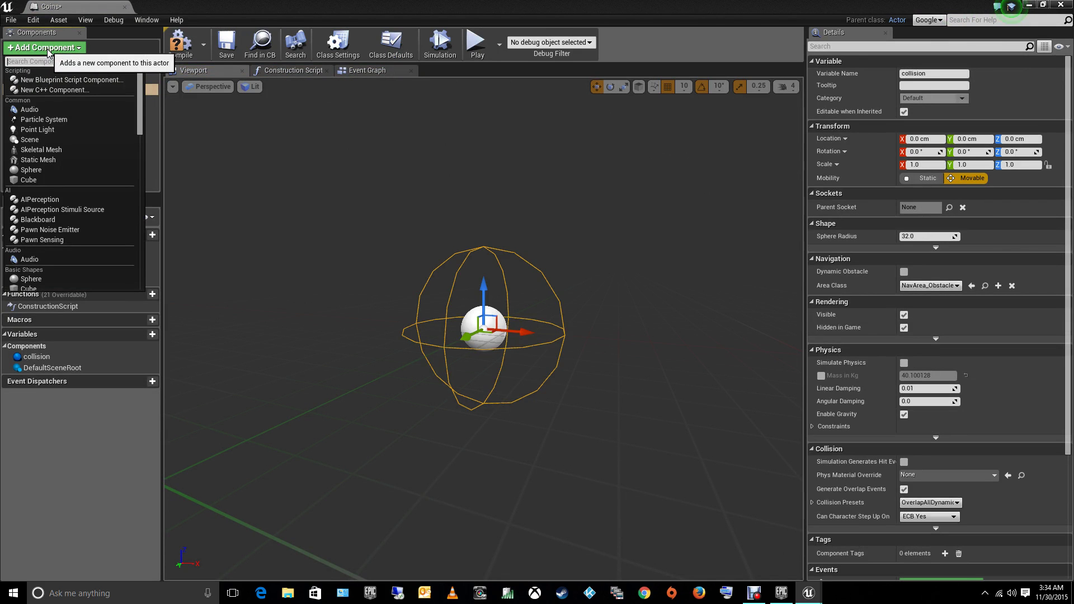
type("mesh")
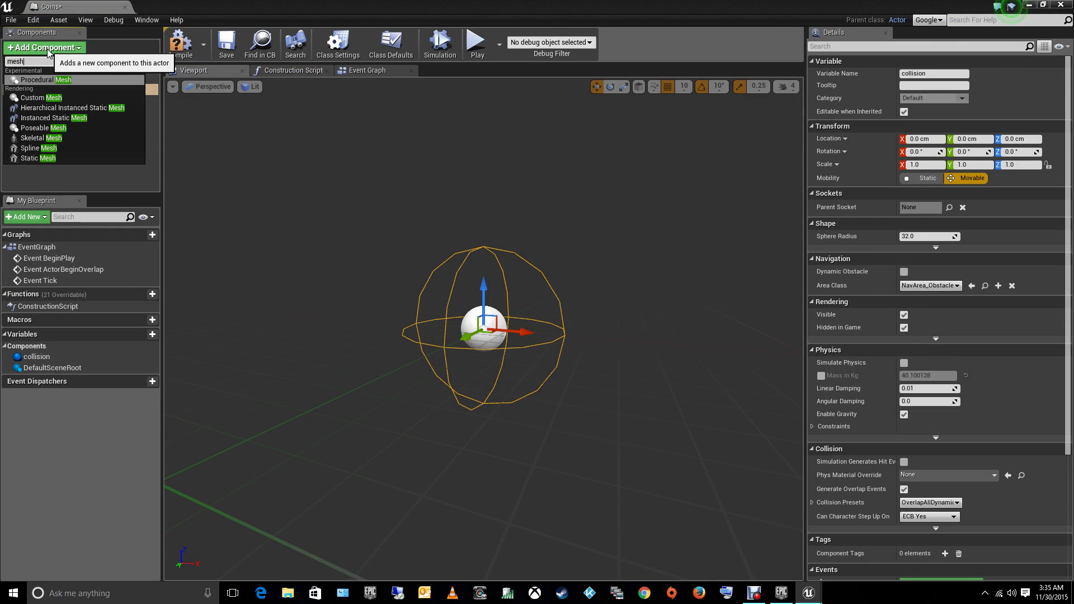
left_click(42, 158)
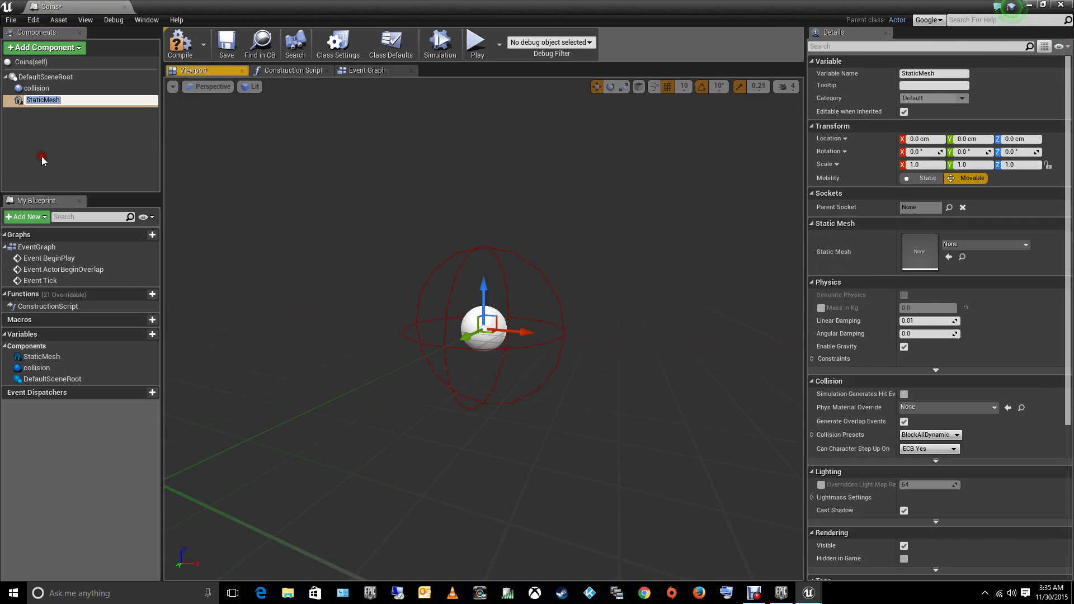
type("mesh")
key("Return")
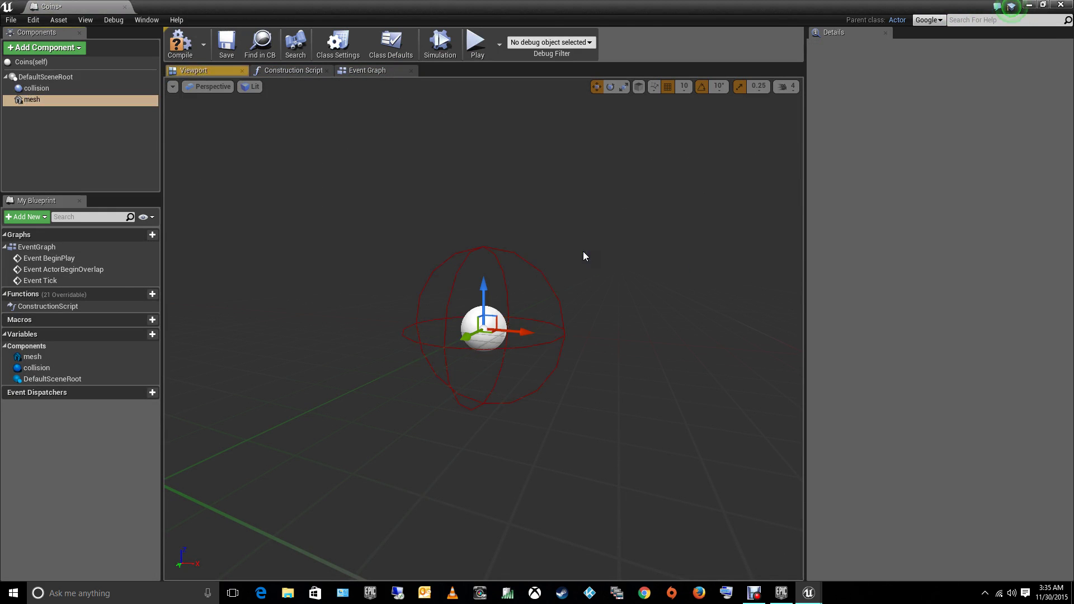
Step: Give the mesh the 1M_Cube shape with RampMaterial and scale it down to about 0.42
left_click(972, 244)
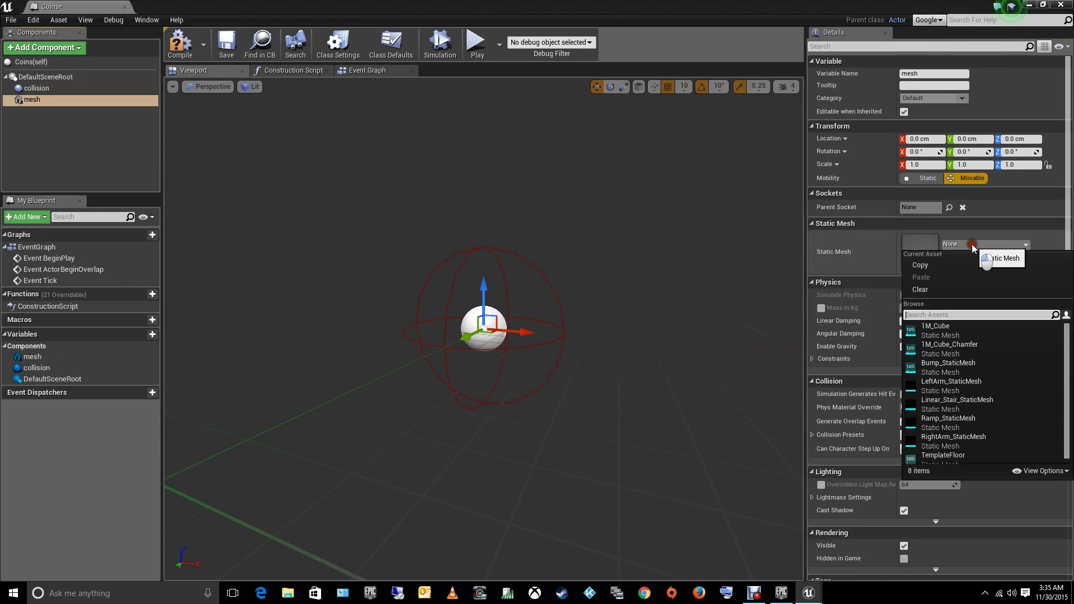
left_click(935, 331)
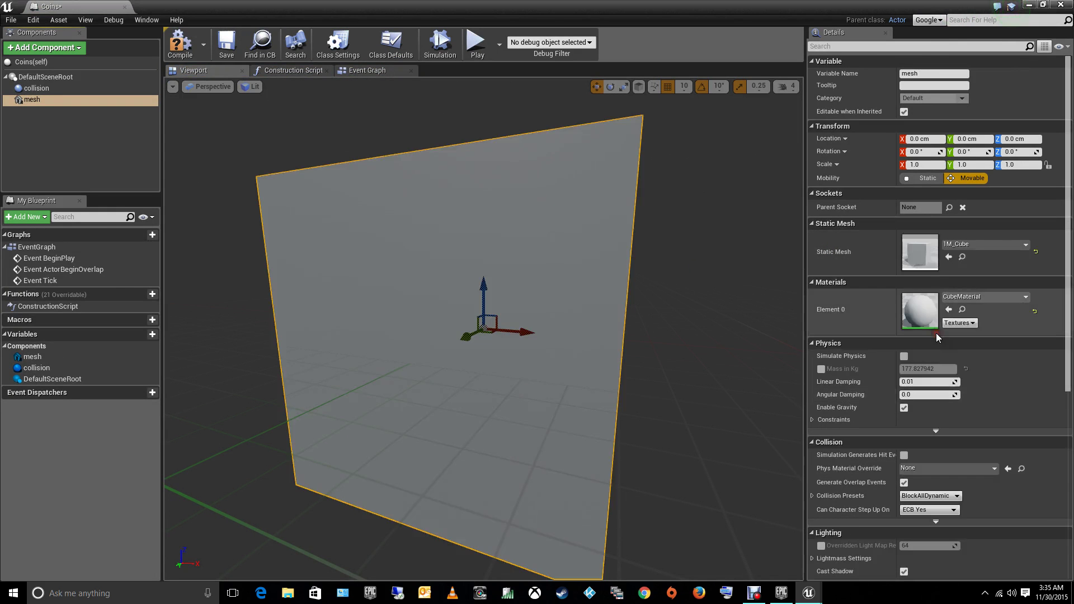
left_click(955, 303)
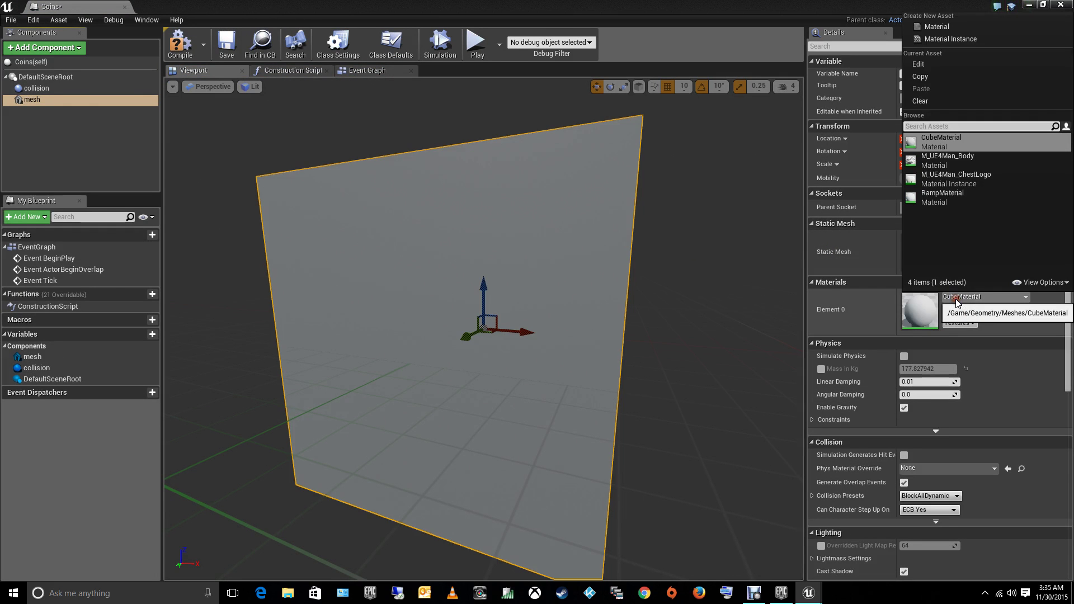
left_click(938, 198)
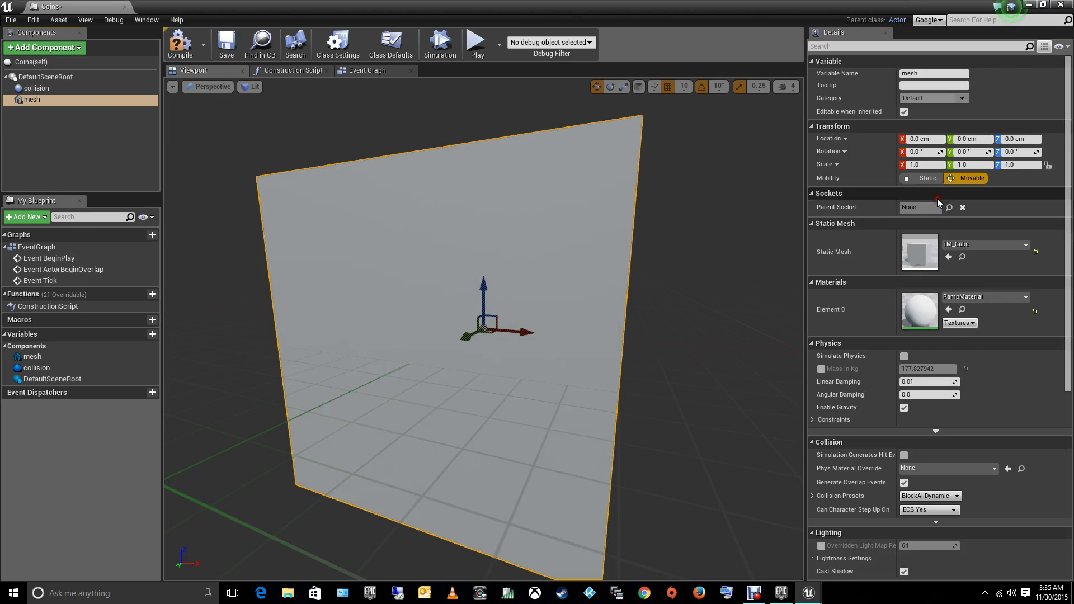
key("r")
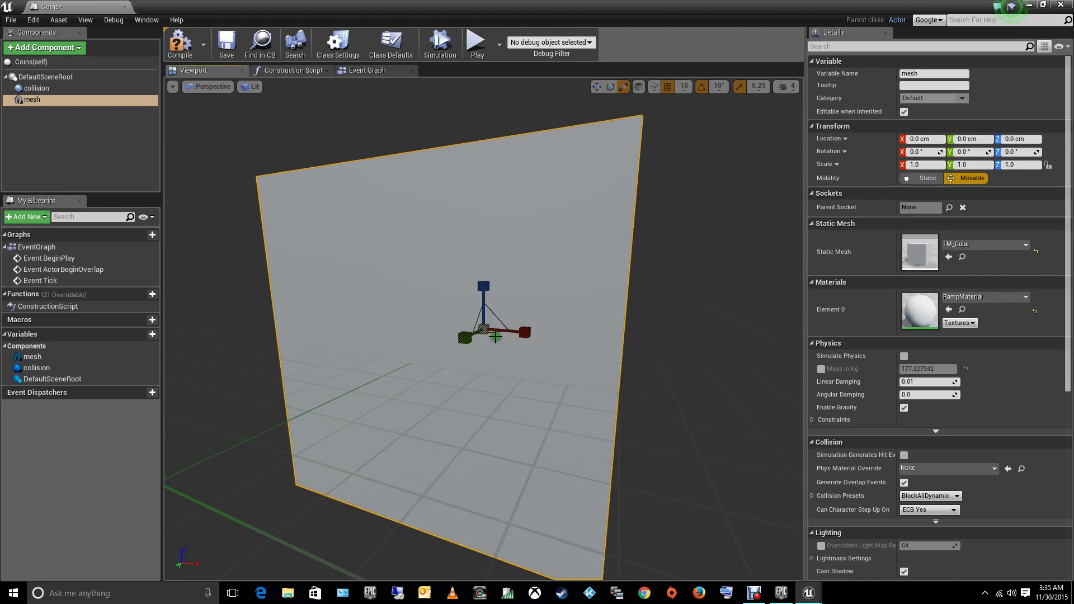
left_click_drag(486, 332, 482, 358)
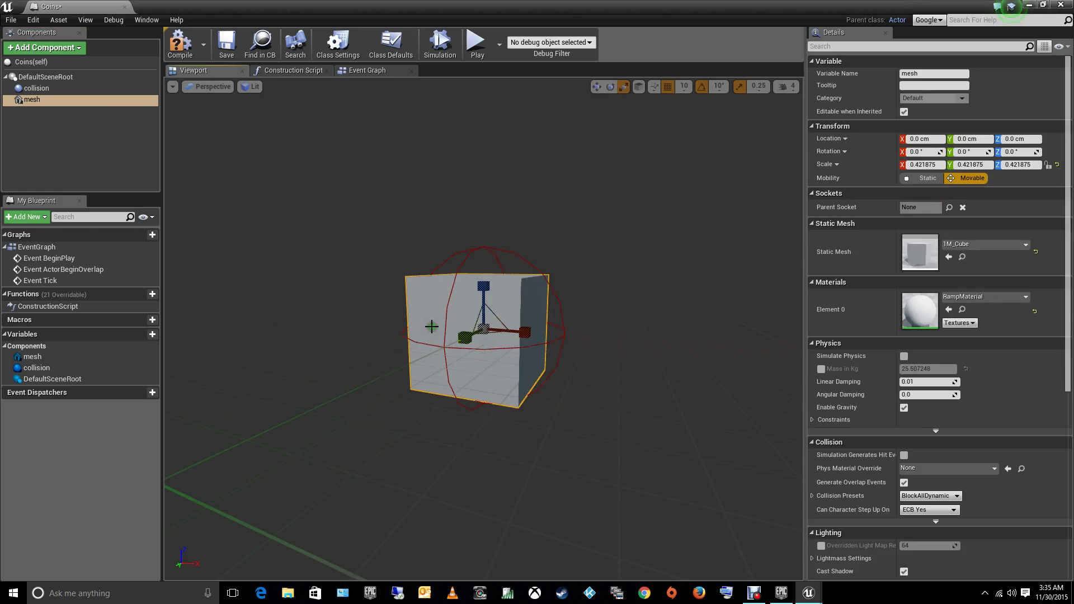
Step: Try M_UE4Man_ChestLogo, RampMaterial and CubeMaterial, then settle on M_UE4Man_Body
left_click(958, 299)
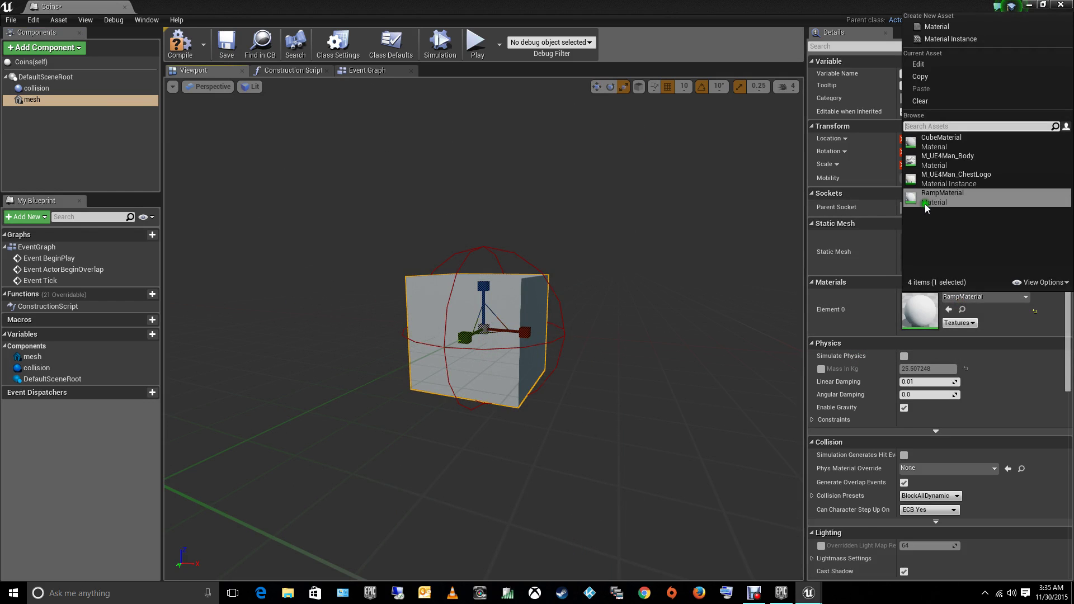
left_click(931, 179)
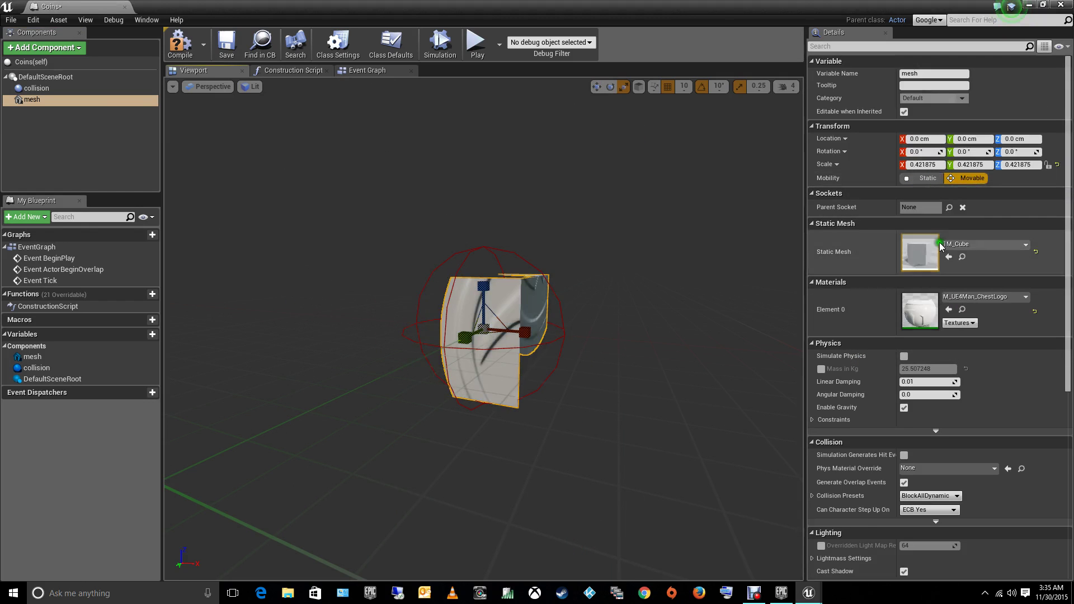
left_click(972, 296)
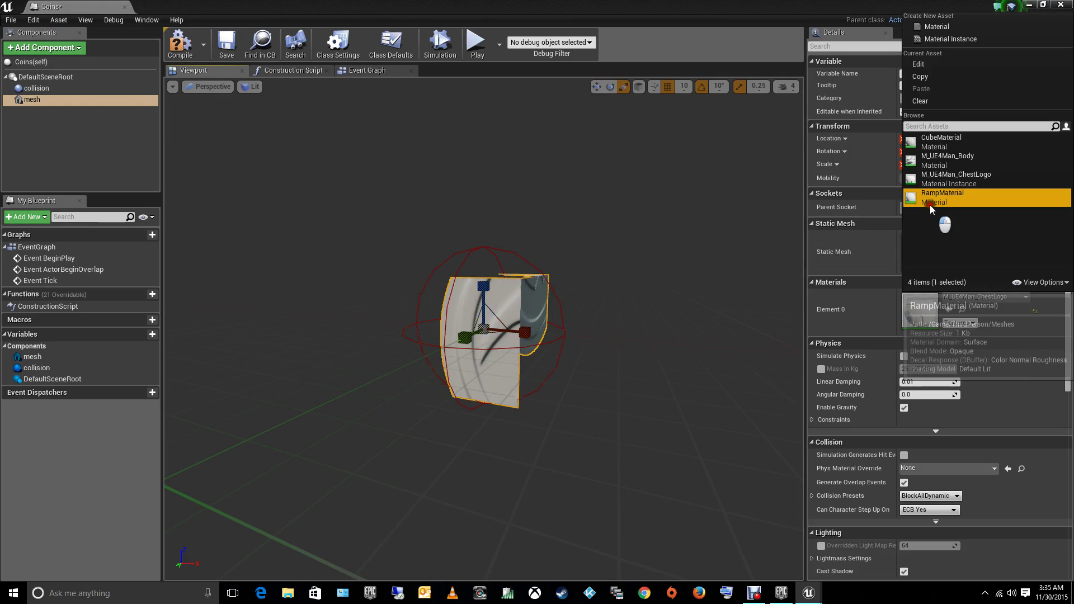
left_click(930, 205)
left_click(974, 297)
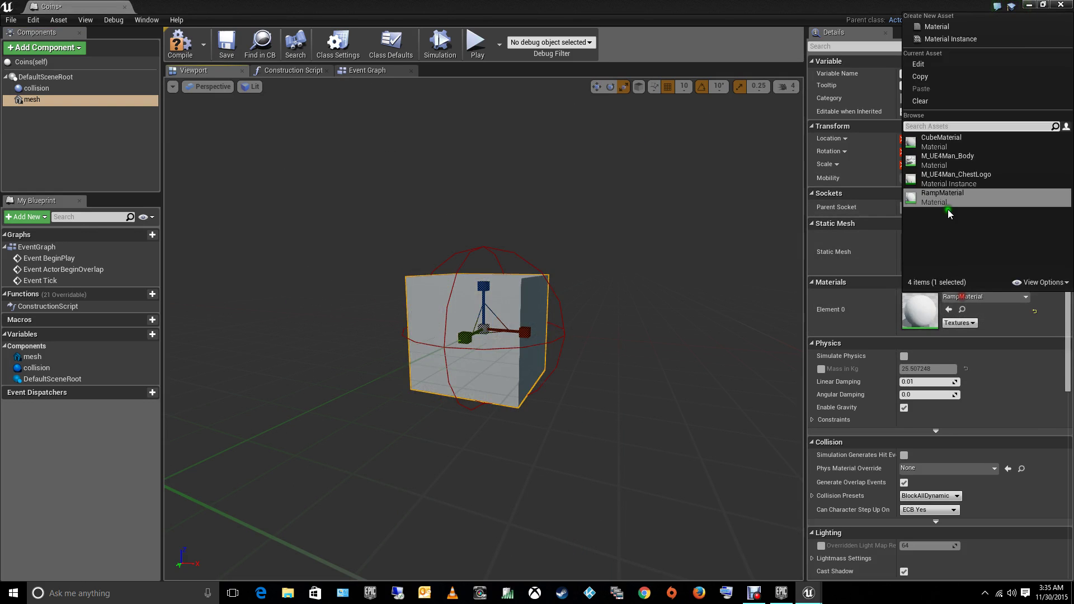
left_click(941, 142)
left_click(963, 297)
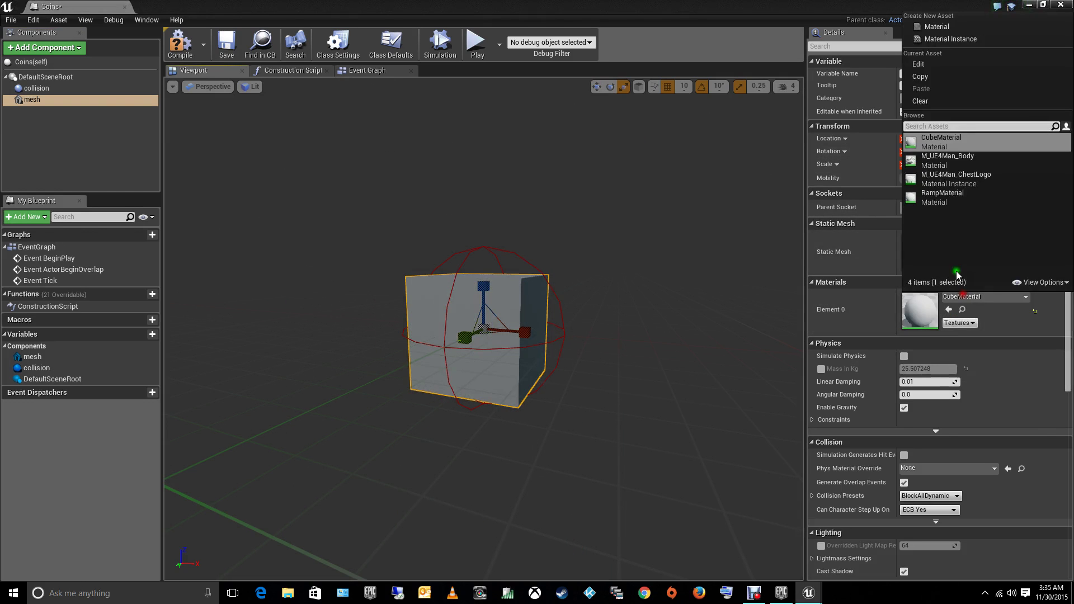
left_click(947, 160)
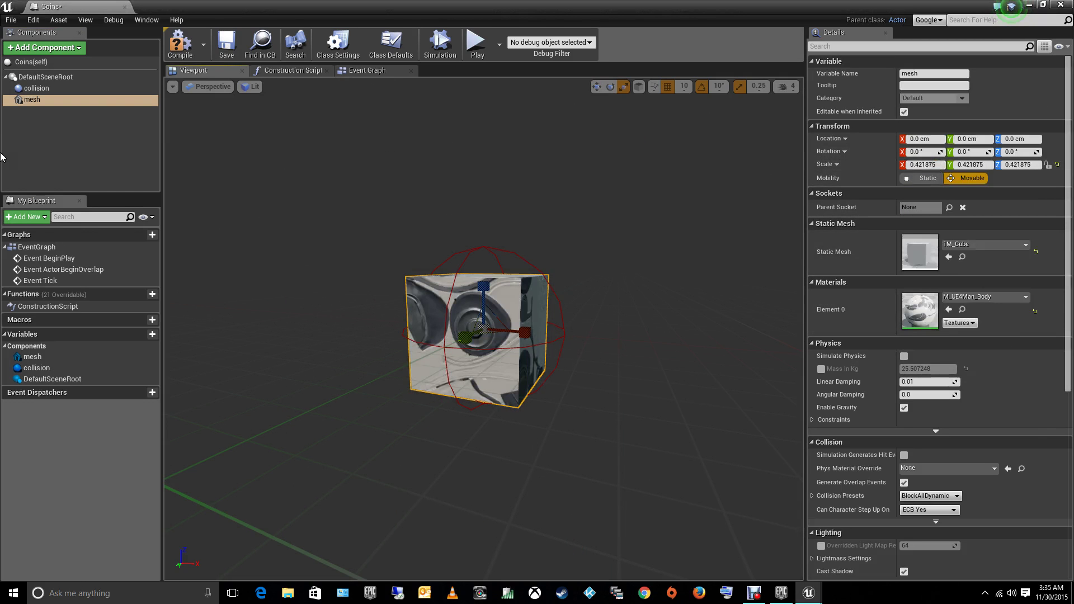
Step: Add a RotatingMovement component to Coins
left_click(47, 49)
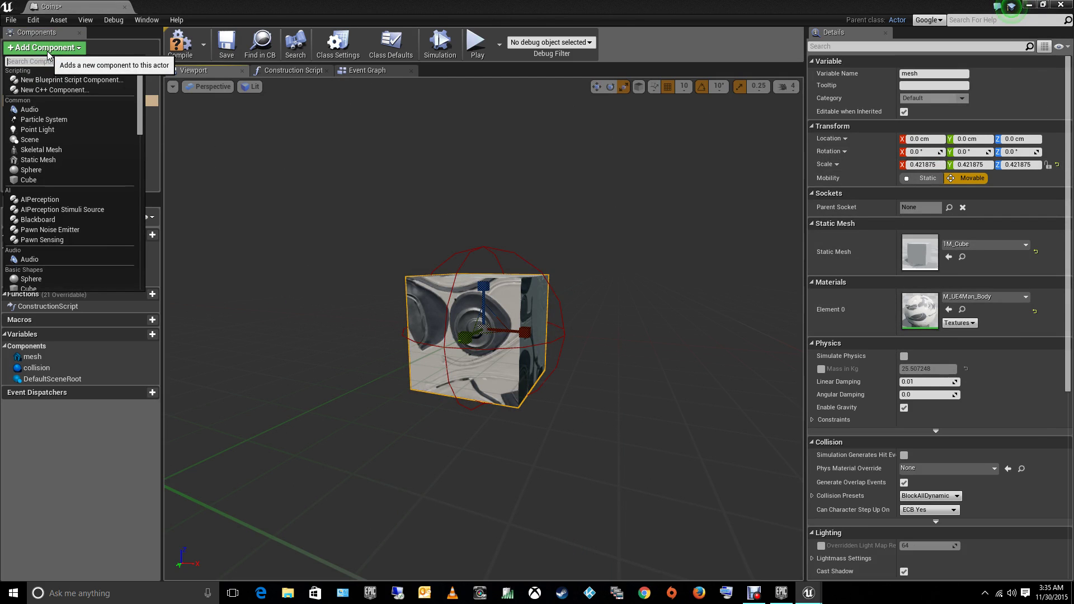
type("rot")
key("Return")
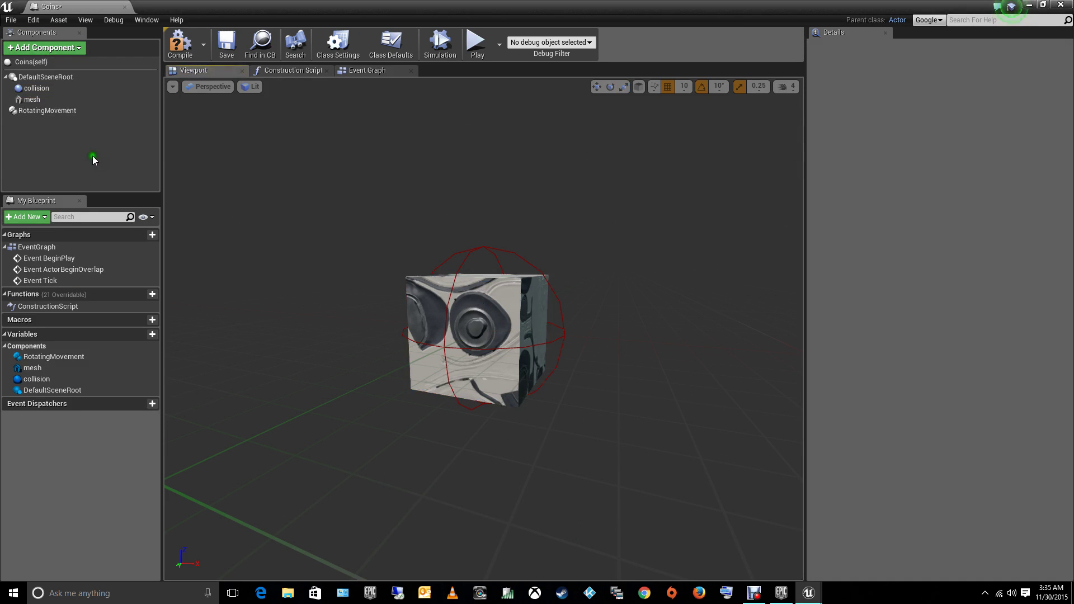
Step: Delete Event BeginPlay and Event Tick, leaving only Event ActorBeginOverlap in the Event Graph
left_click(381, 71)
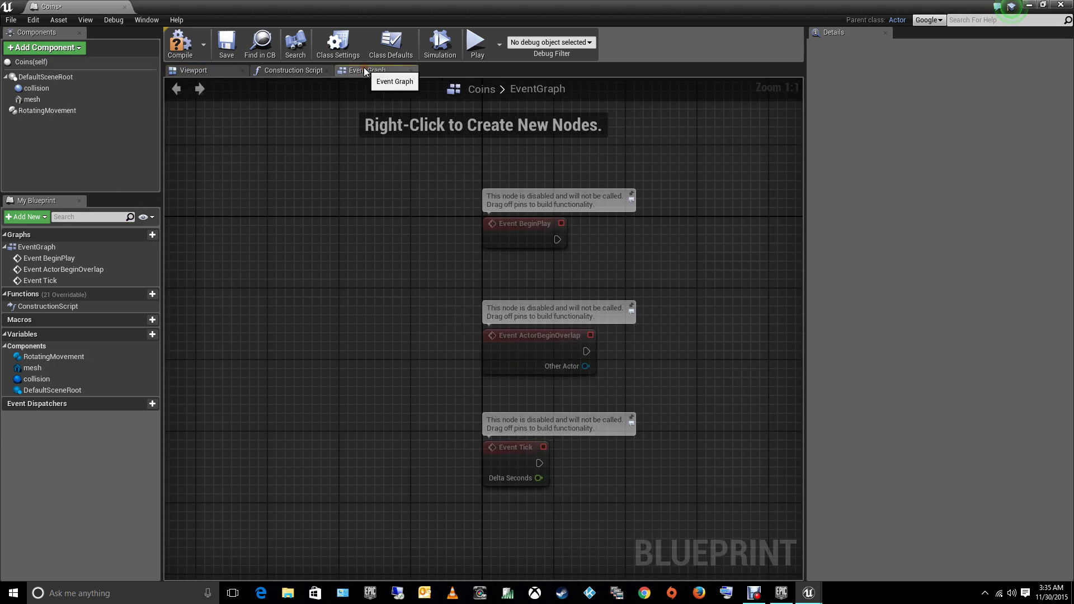
right_click_drag(596, 195, 462, 192)
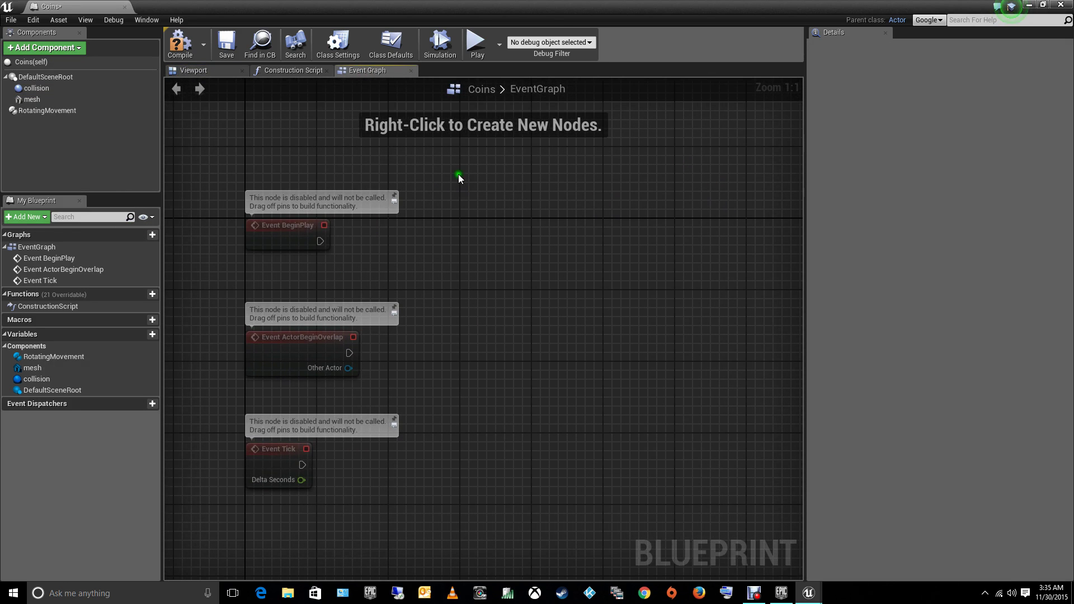
left_click_drag(455, 176, 222, 268)
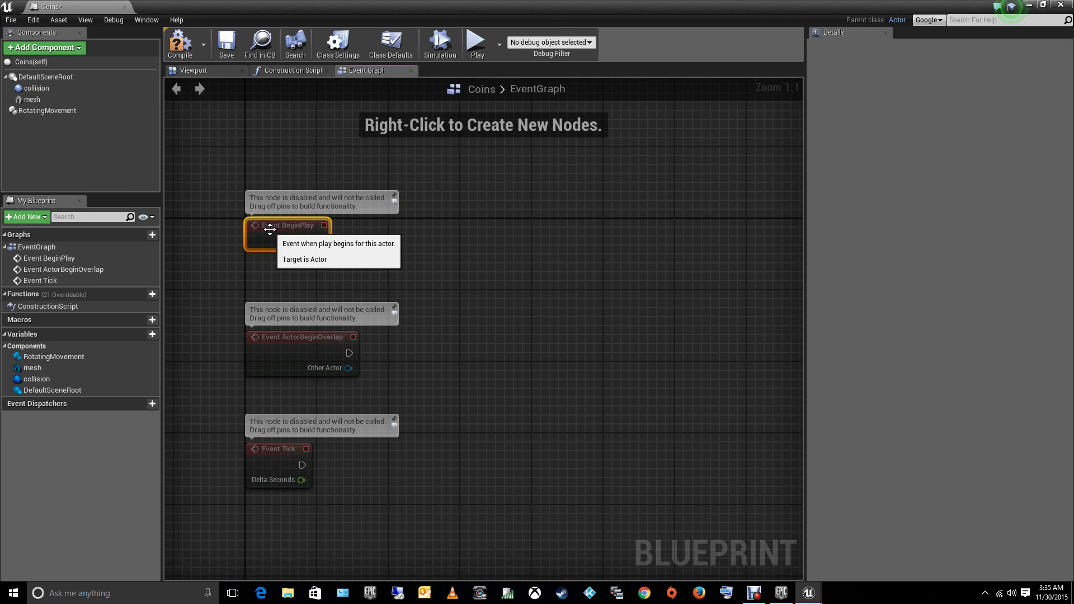
key("Delete")
left_click_drag(232, 431, 345, 525)
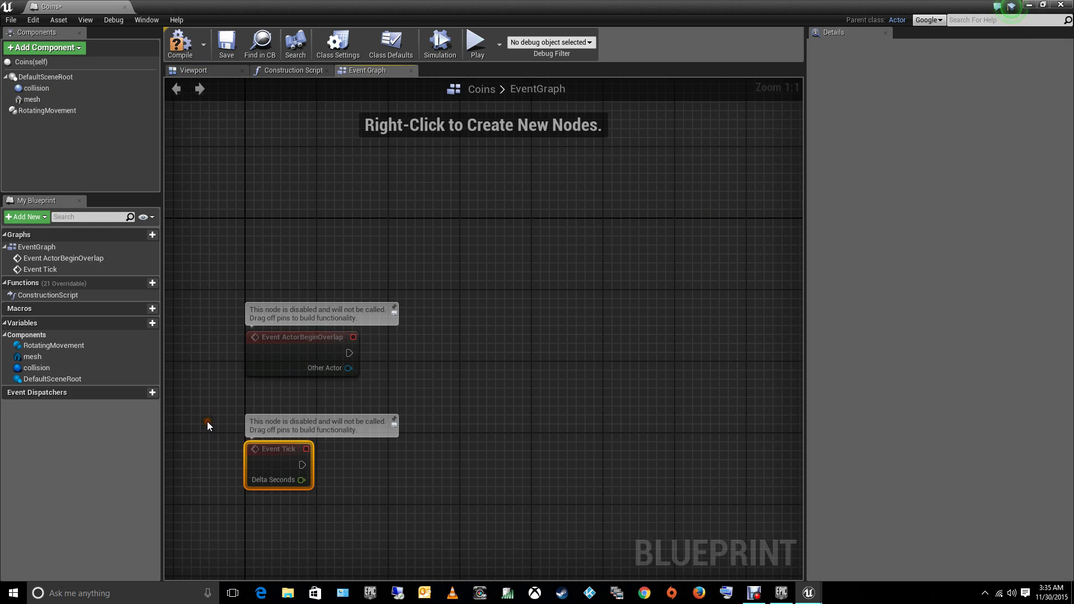
key("Delete")
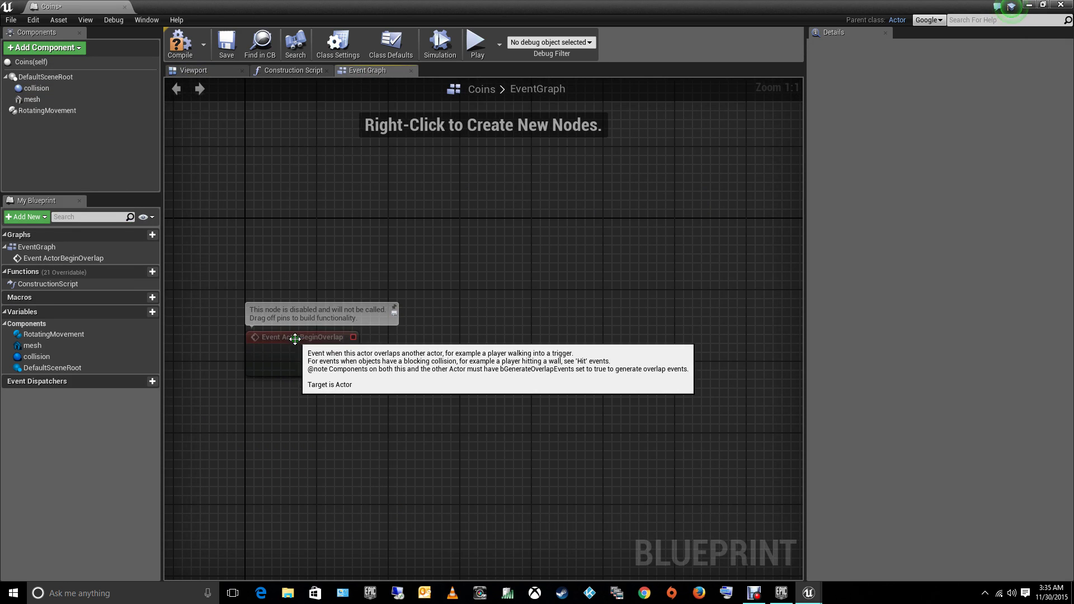
left_click_drag(295, 339, 250, 334)
left_click(425, 394)
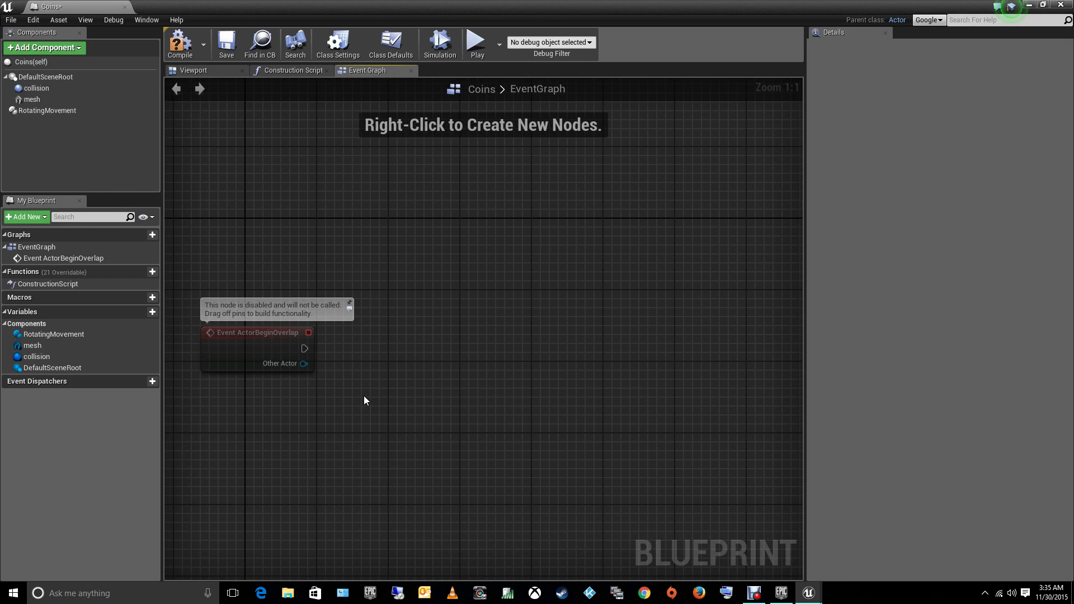
Step: Add an instance-editable Integer variable AmountCoins, compile, and set its default value to 0
left_click(152, 311)
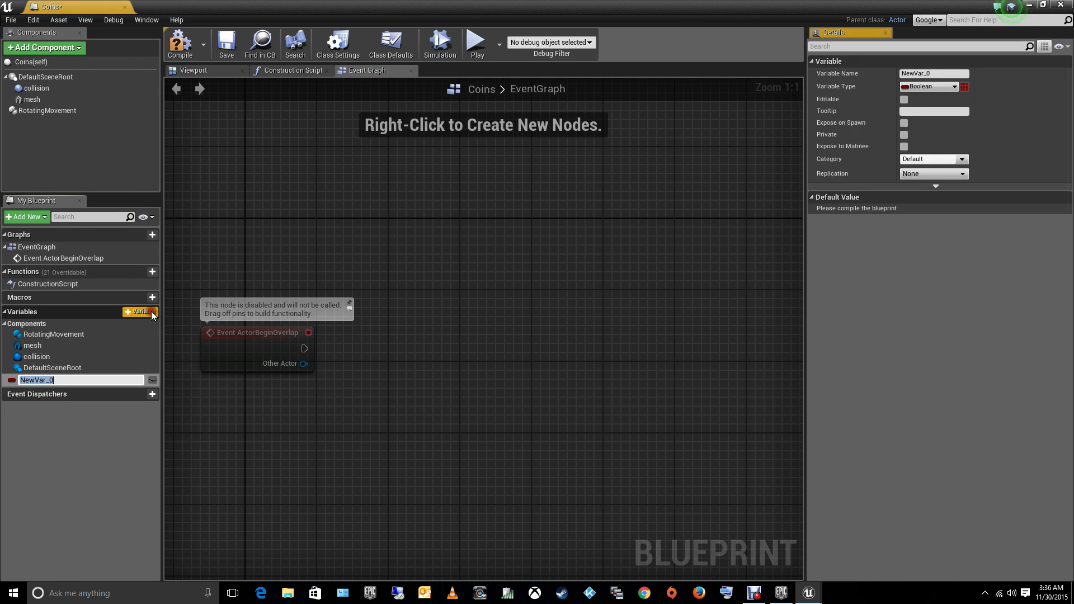
left_click(939, 87)
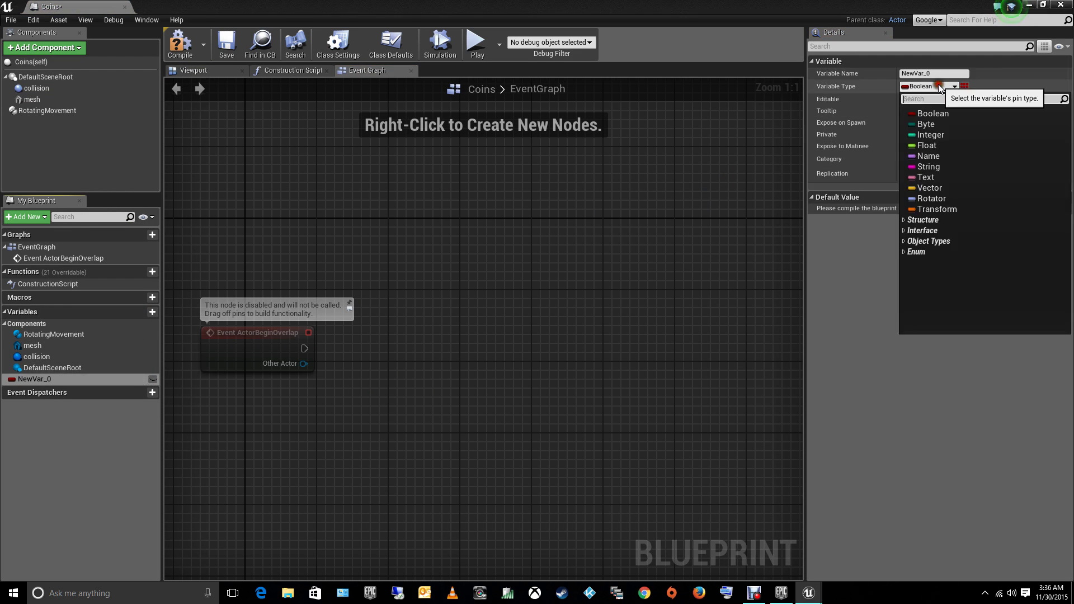
left_click(927, 134)
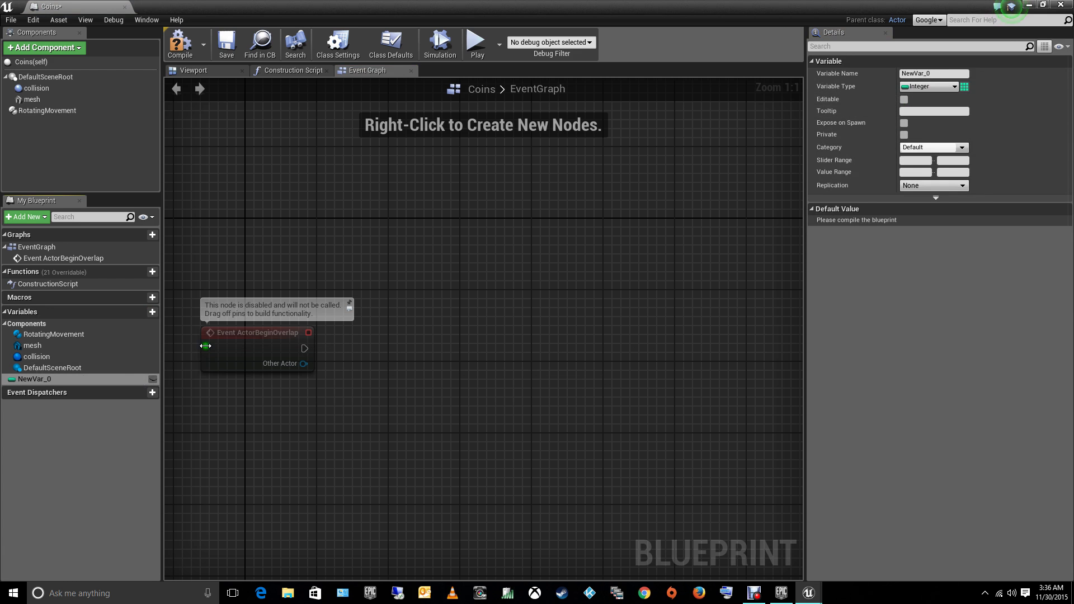
left_click(934, 73)
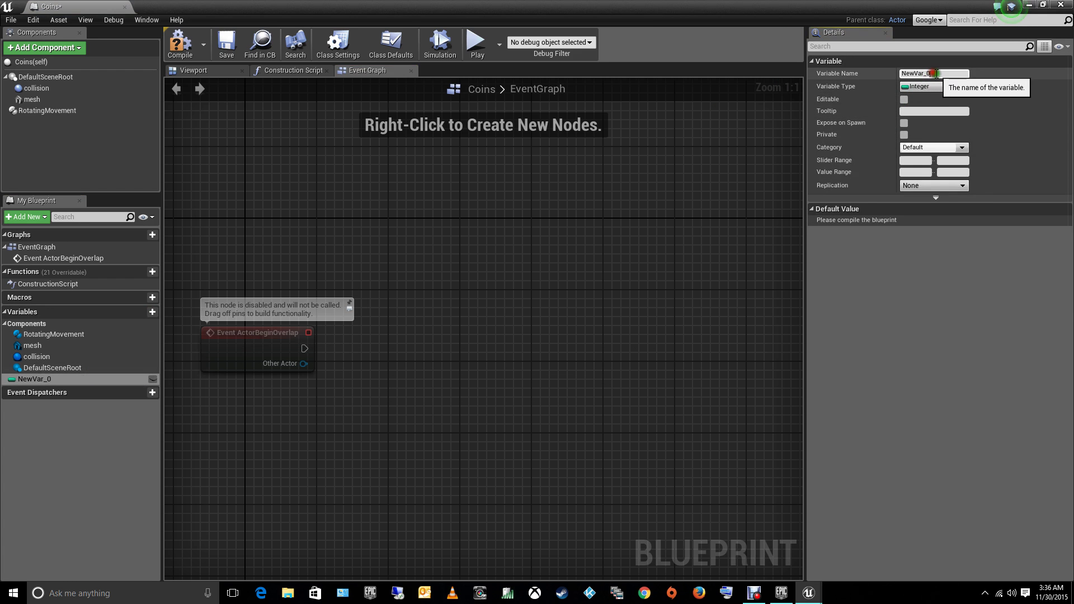
left_click_drag(933, 73, 849, 76)
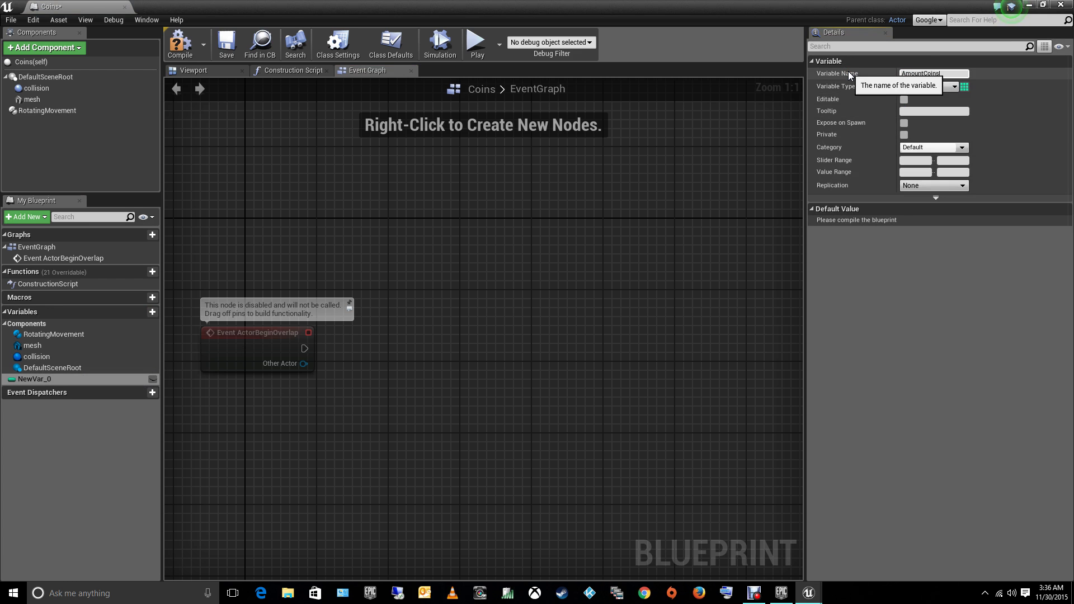
key("Return")
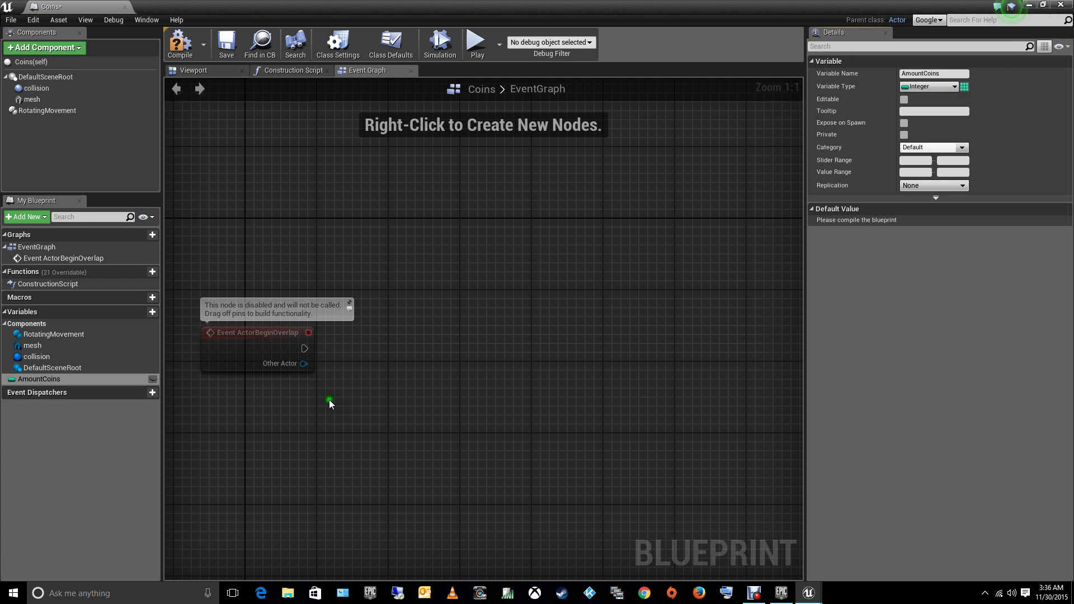
left_click(152, 378)
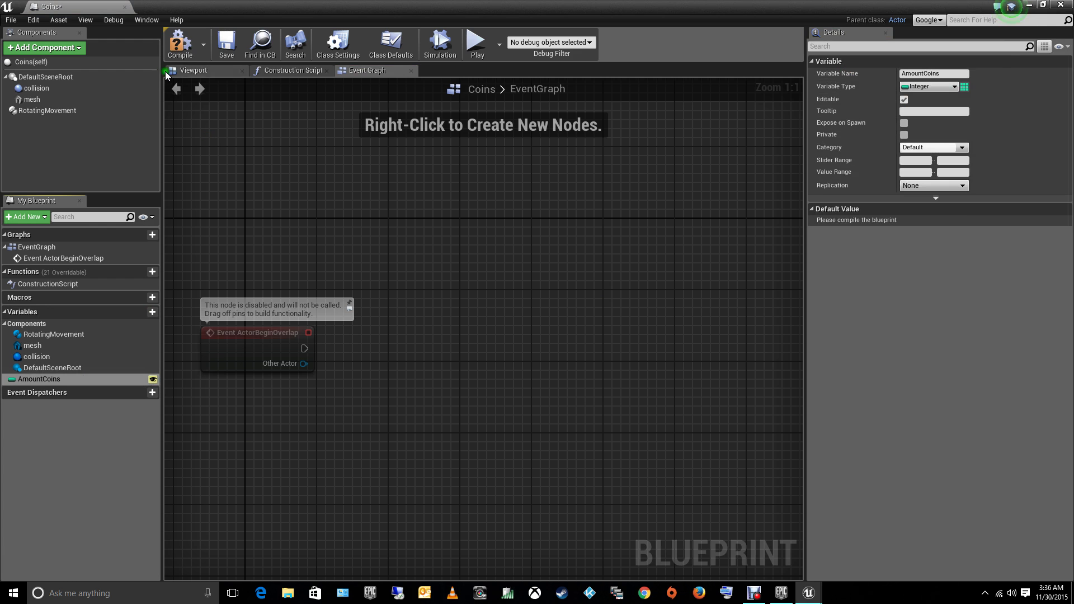
left_click(180, 43)
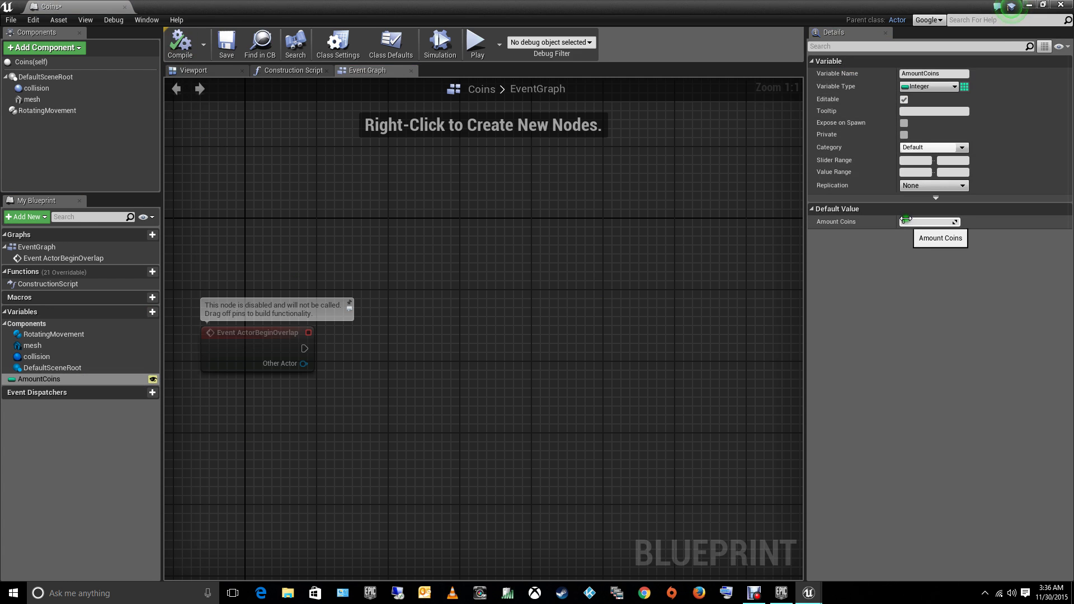
left_click(907, 221)
left_click(303, 399)
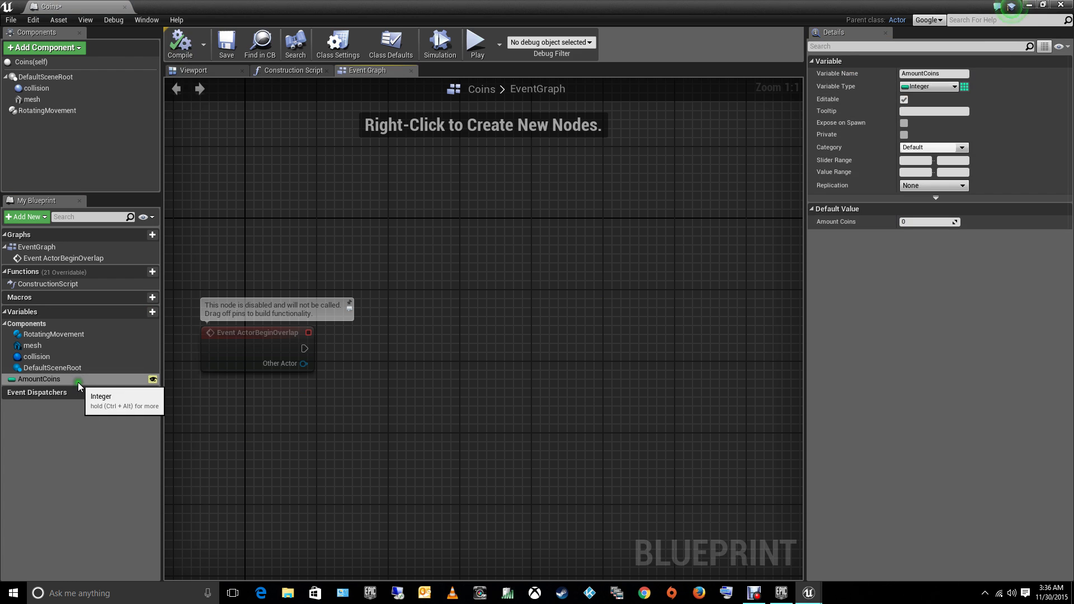
left_click(97, 380)
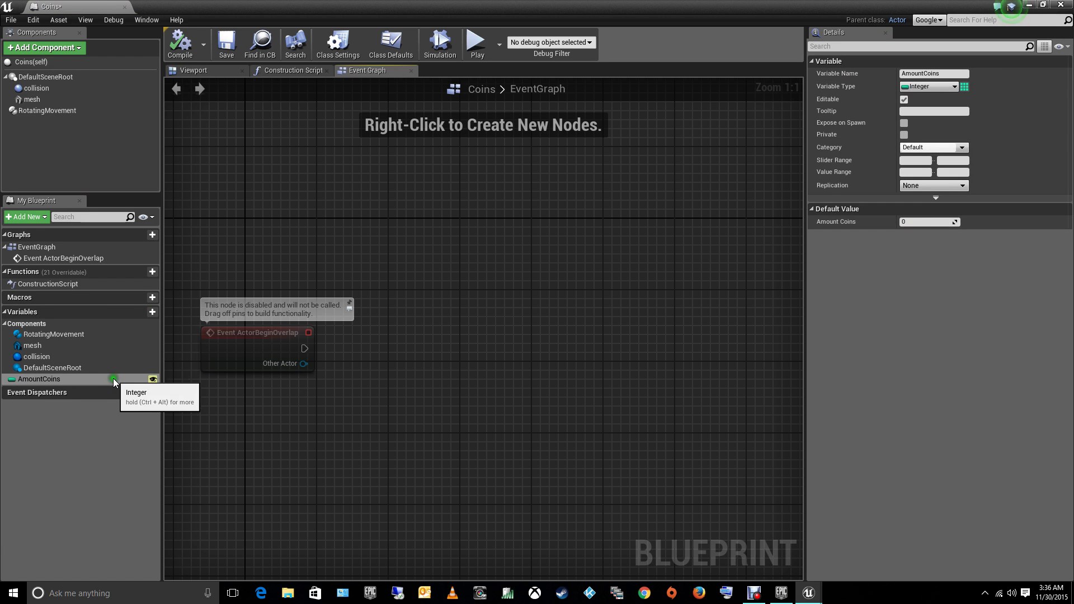
Step: Wire a SET AmountCoins node after Event ActorBeginOverlap and add an AmountCoins getter node
left_click_drag(114, 382, 411, 356)
left_click(424, 380)
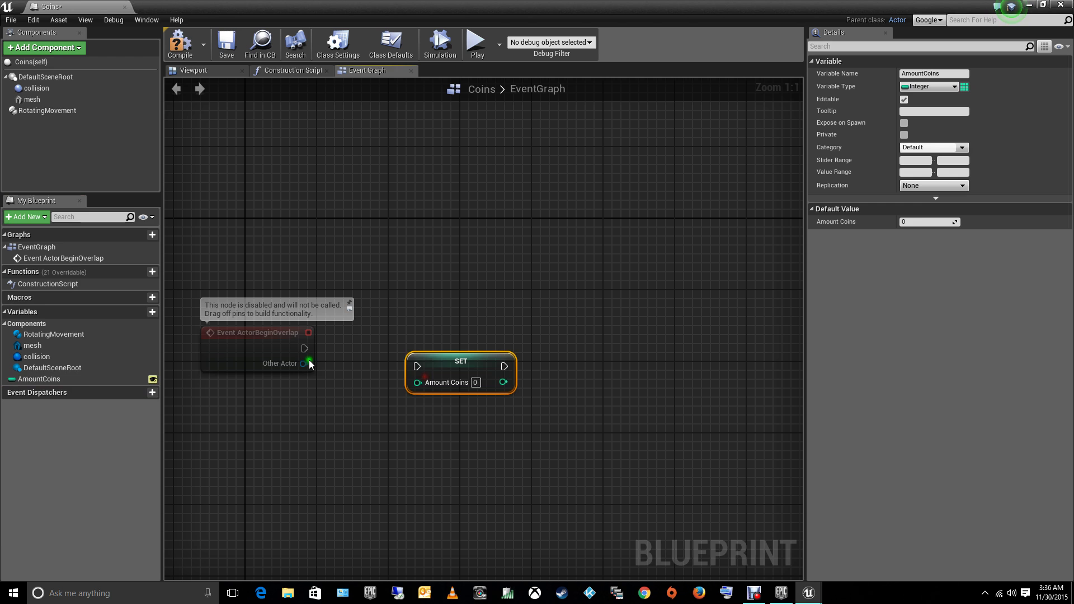
left_click_drag(304, 348, 527, 351)
left_click(287, 344)
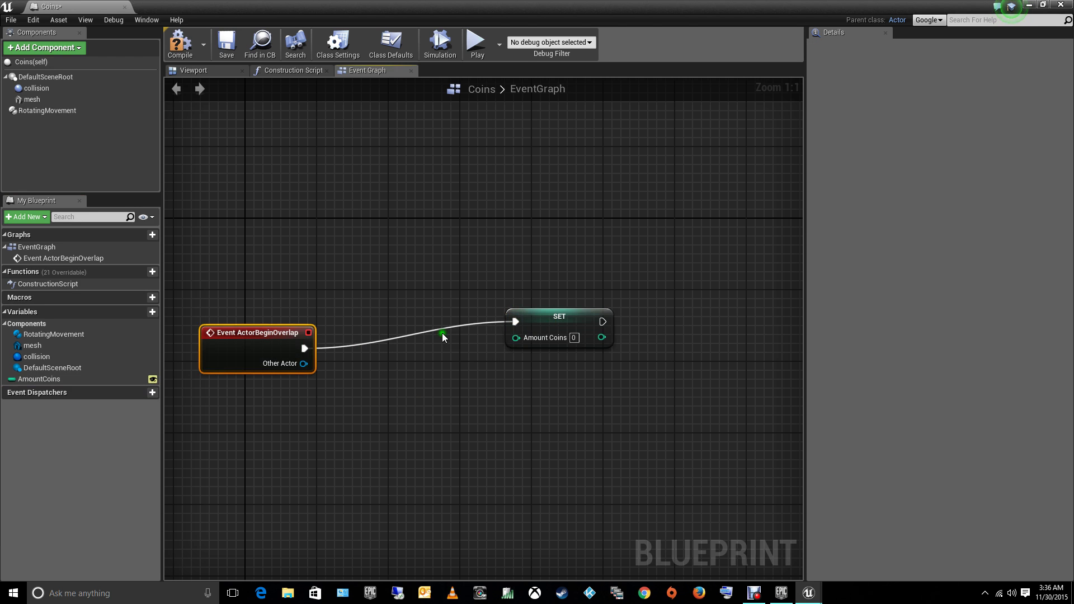
left_click(559, 316)
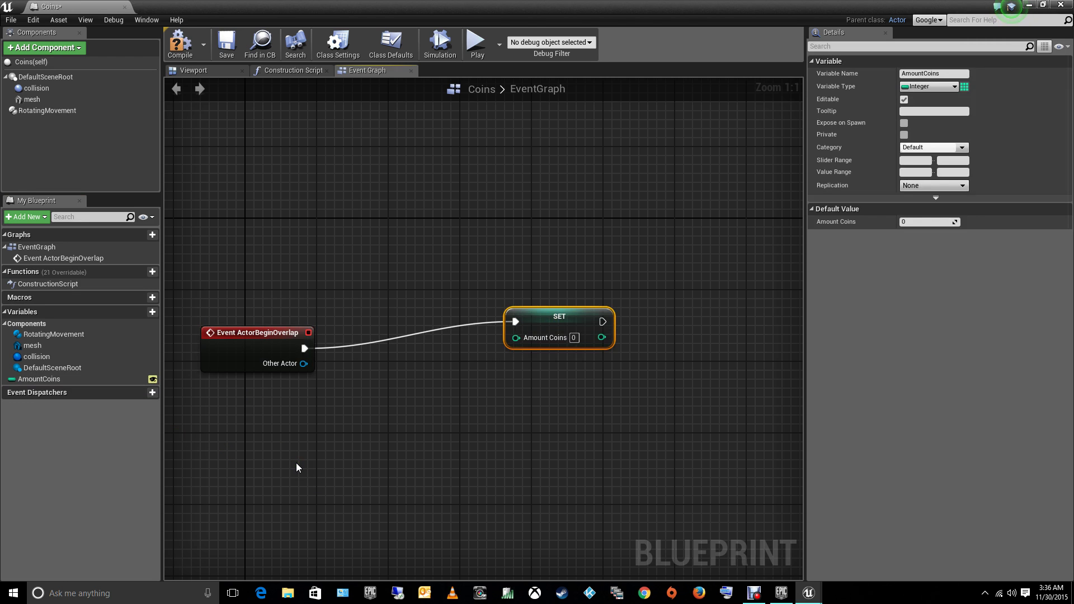
left_click_drag(39, 379, 282, 456)
left_click(247, 467)
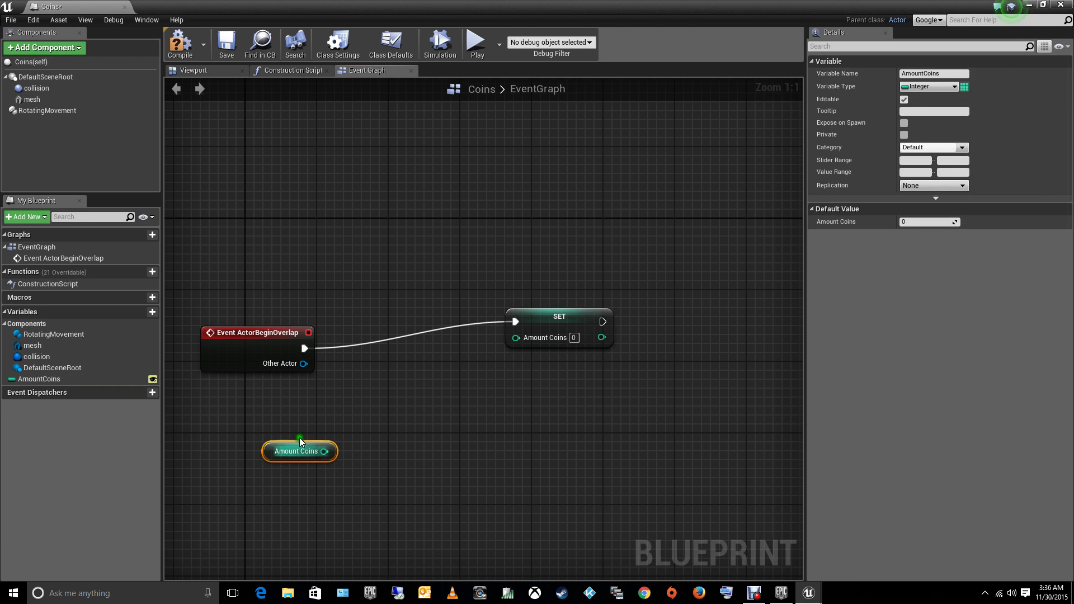
Step: Add an integer + node computing AmountCoins + 1 and feed it into SET AmountCoins
left_click_drag(336, 453, 382, 431)
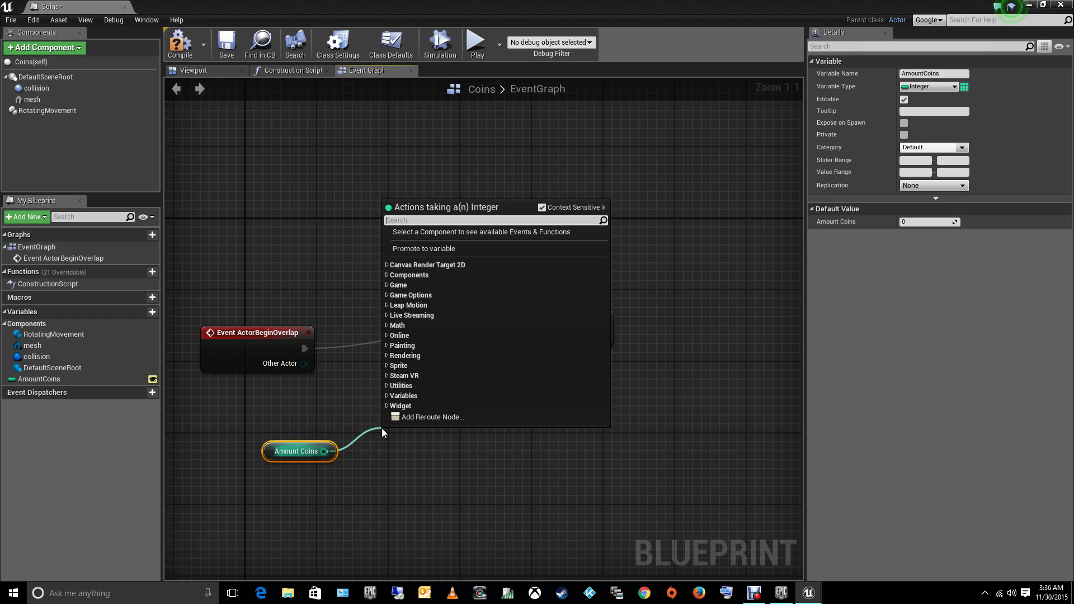
type("+")
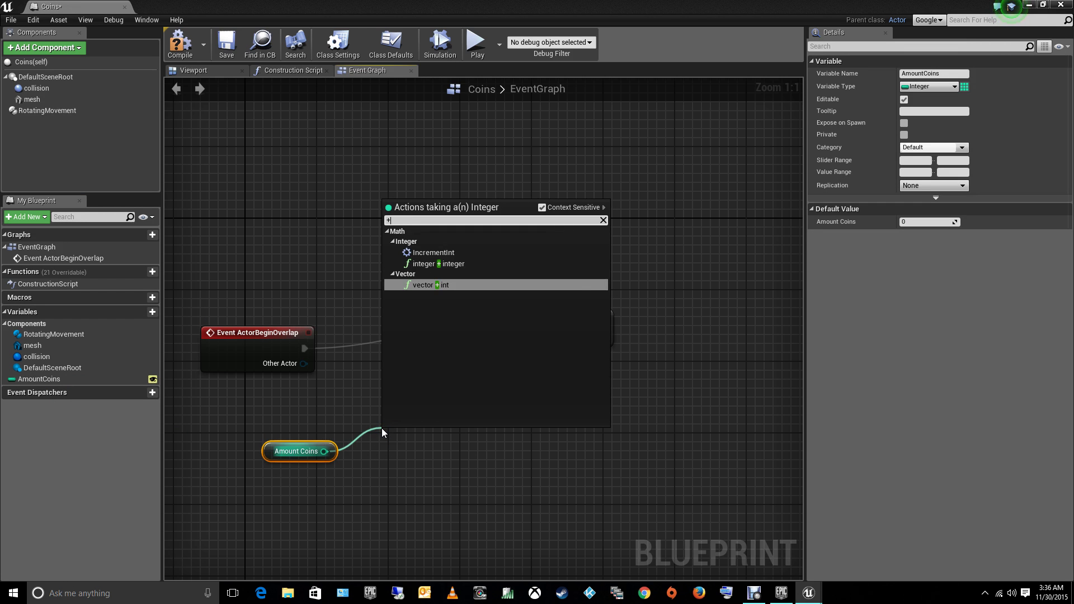
left_click(458, 264)
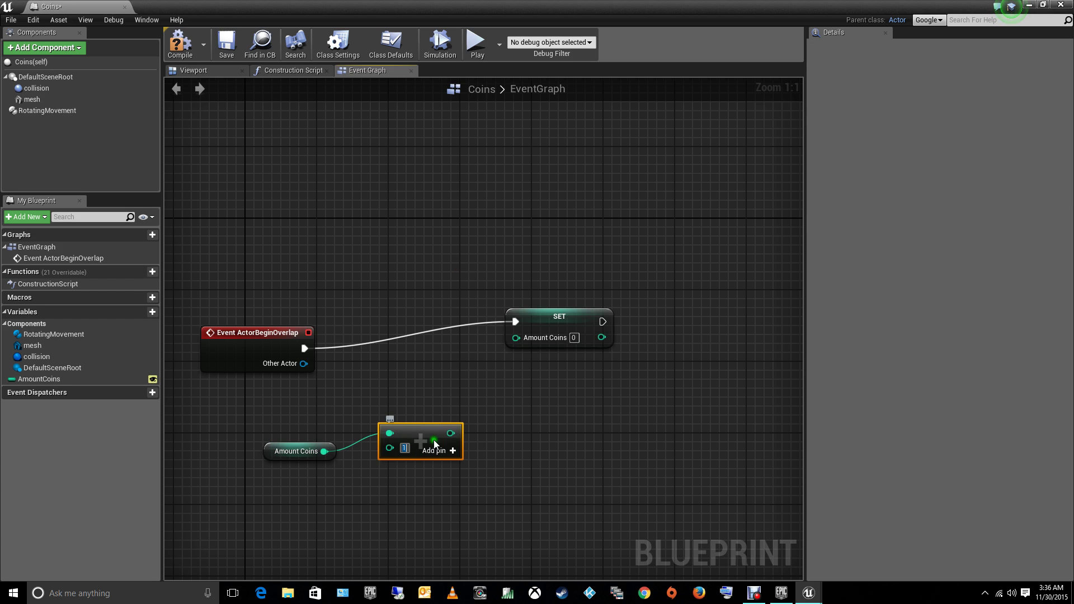
left_click(284, 450)
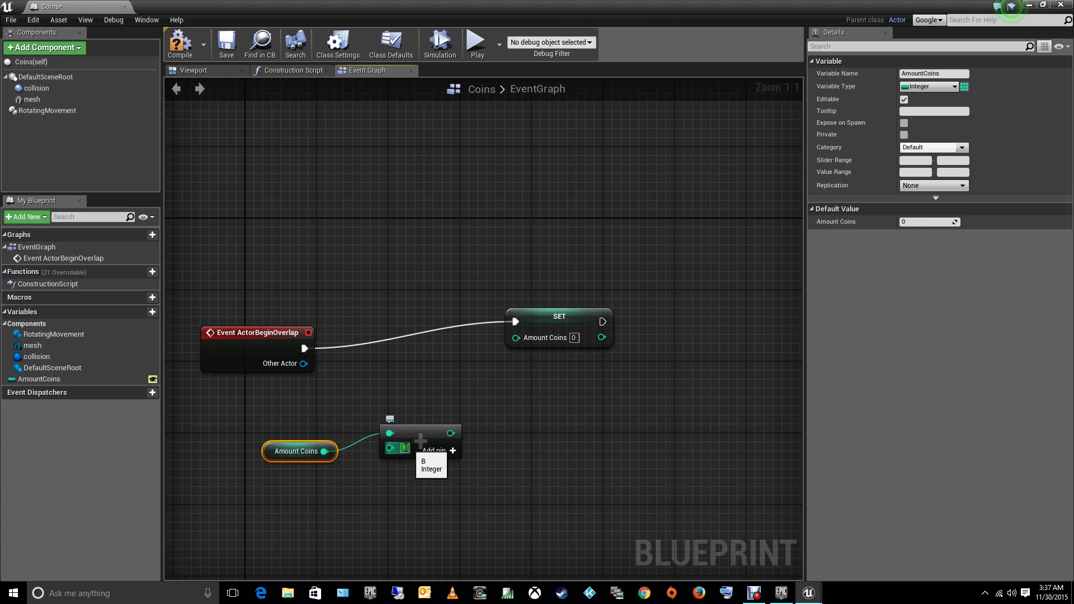
left_click(404, 449)
type("1")
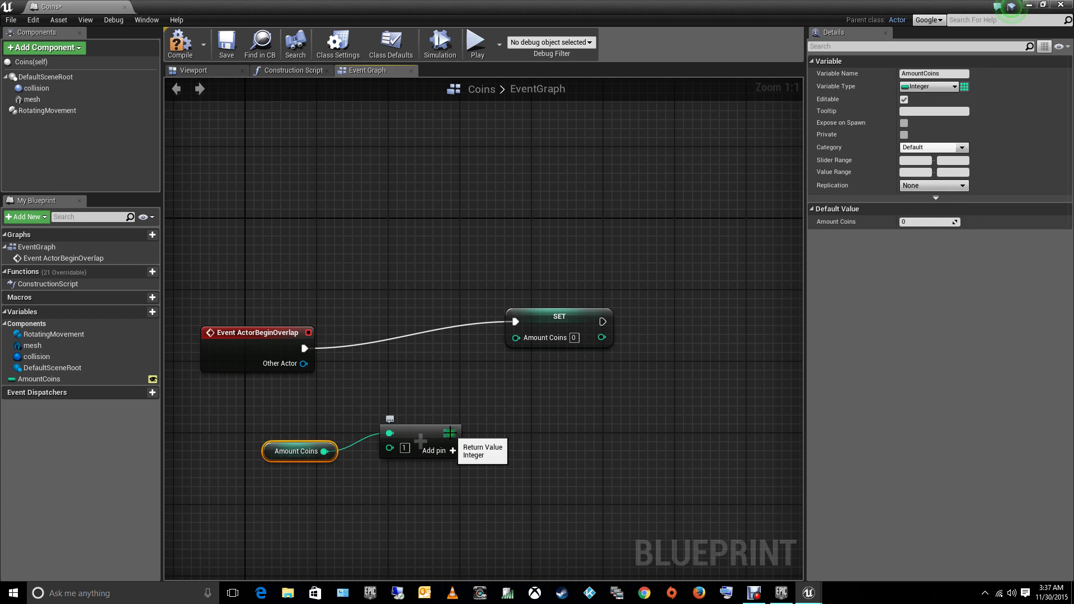
left_click_drag(450, 433, 515, 338)
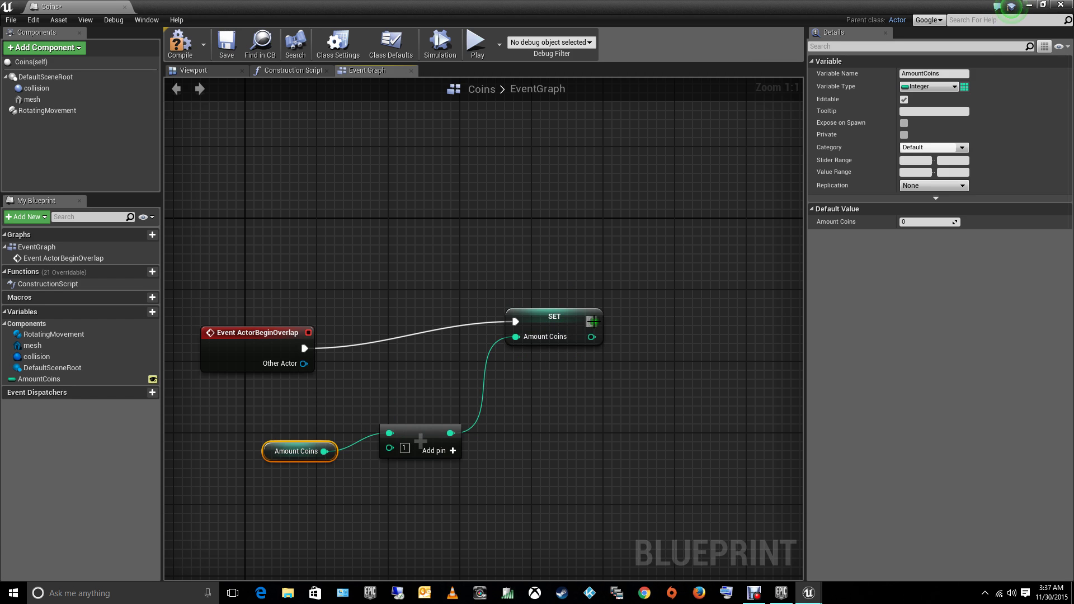
Step: Add a Print Text node after SET that prints AmountCoins through ToText (int), then show the Viewport
left_click_drag(591, 321, 634, 294)
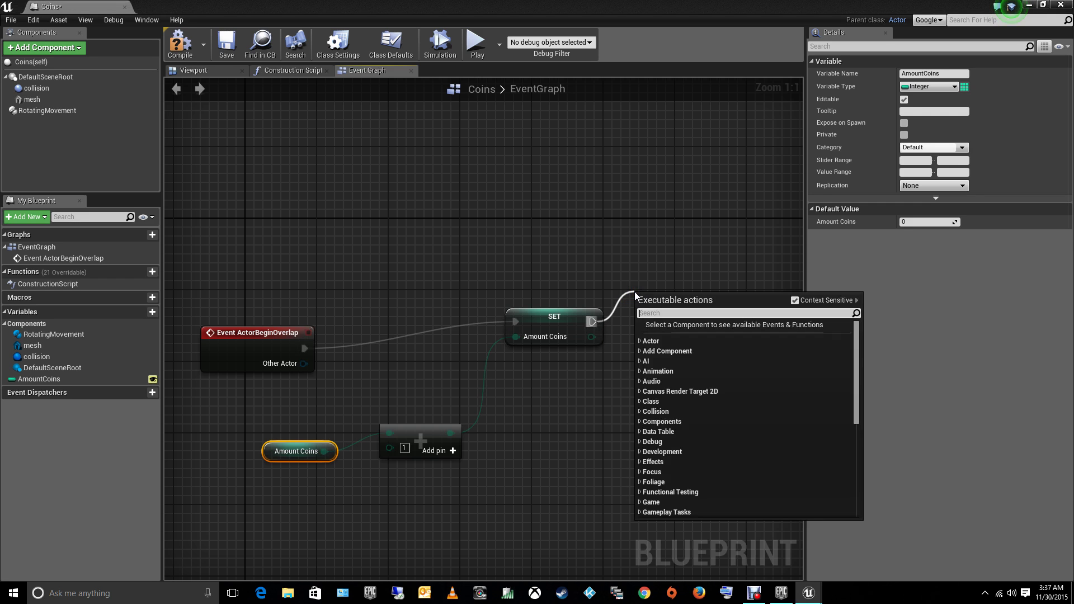
type("print")
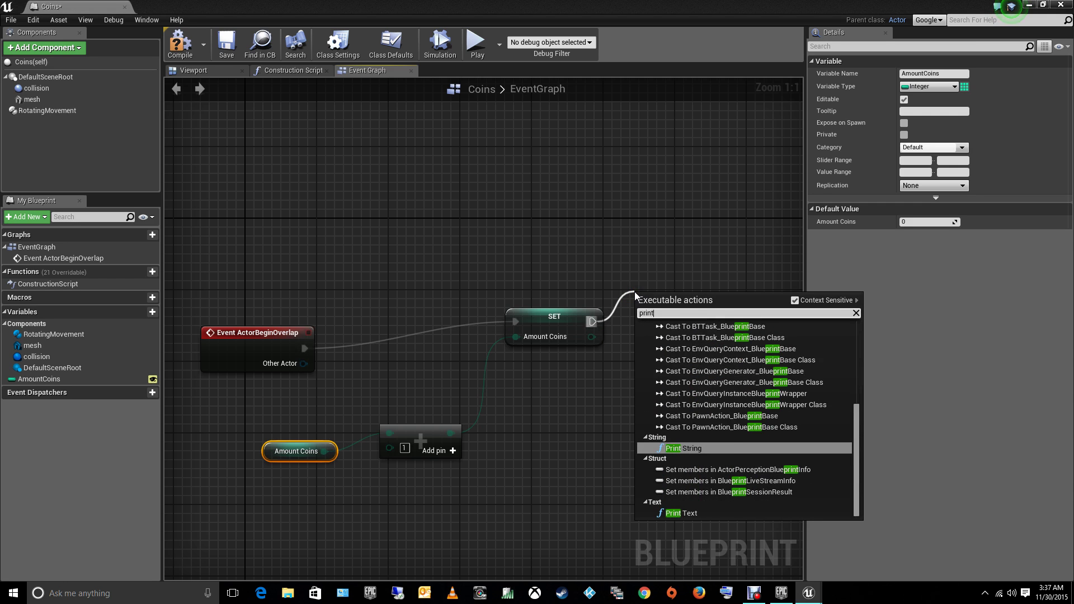
left_click(679, 510)
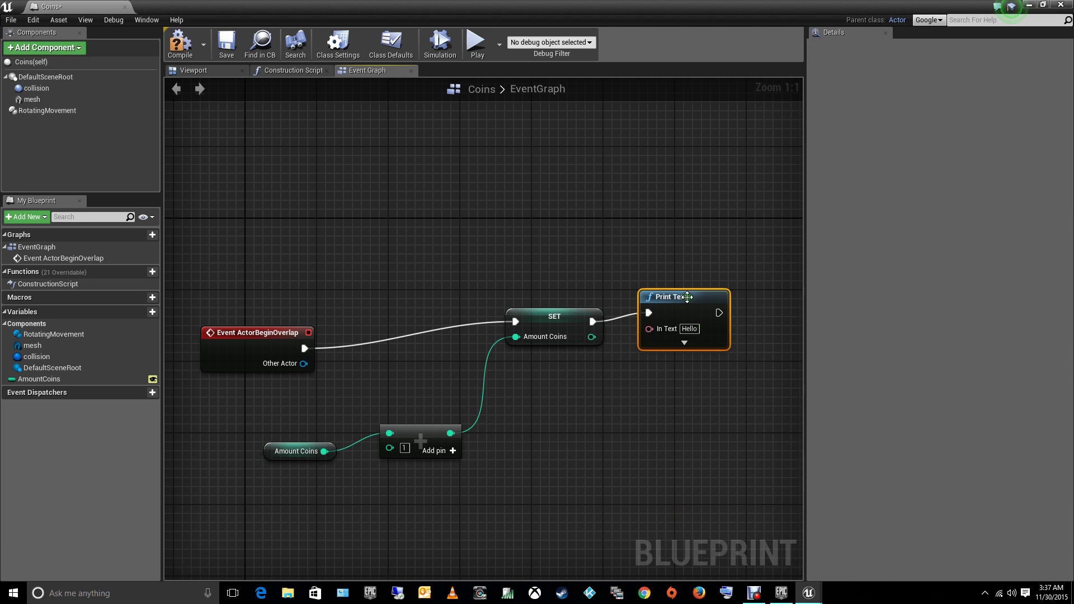
left_click_drag(687, 297, 734, 334)
left_click_drag(566, 321, 695, 366)
left_click_drag(593, 317, 565, 371)
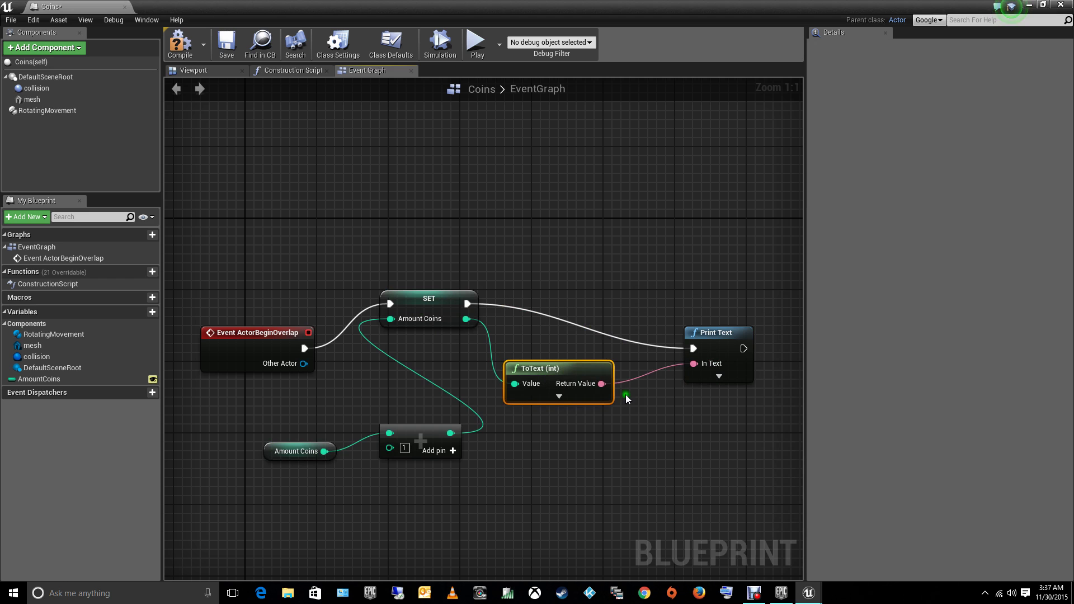
left_click(195, 70)
Step: Compile Coins, close the blueprint, and place a raised Coins actor in the ThirdPersonExampleMap level
left_click(179, 40)
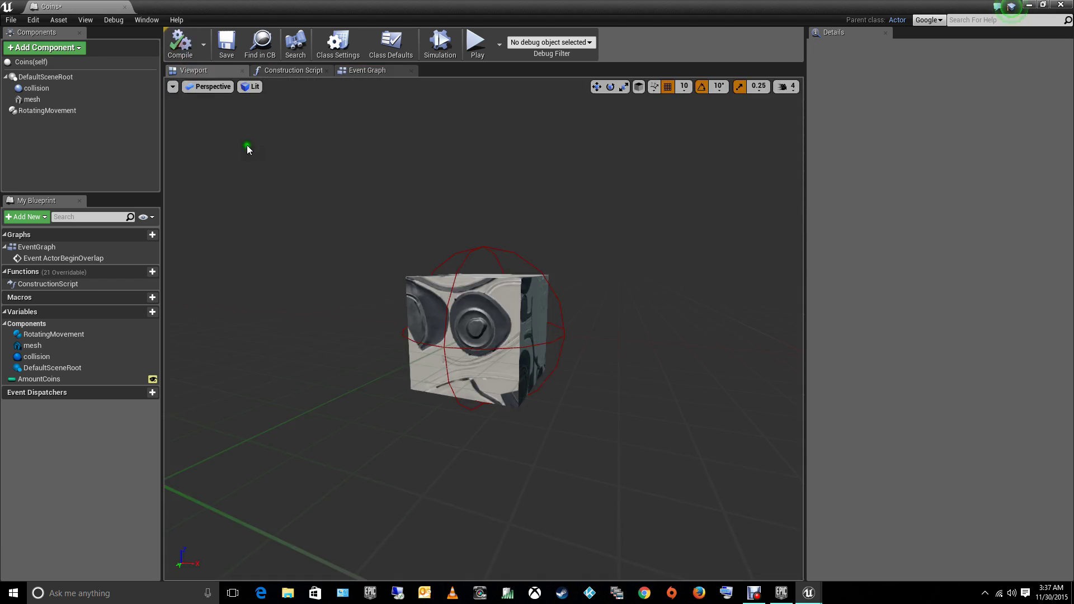
left_click(1061, 5)
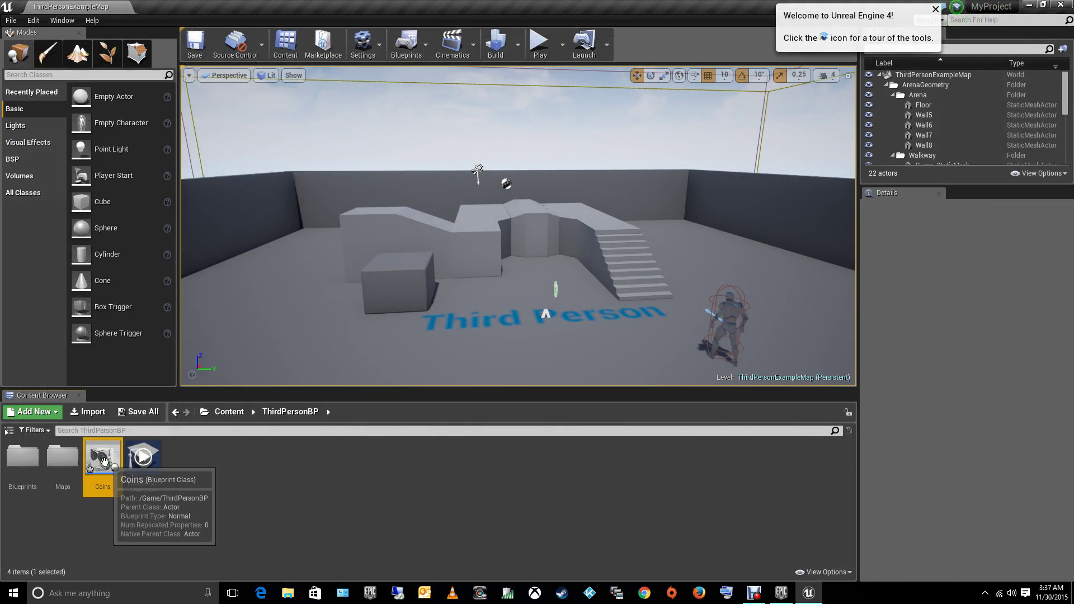
left_click_drag(103, 460, 456, 332)
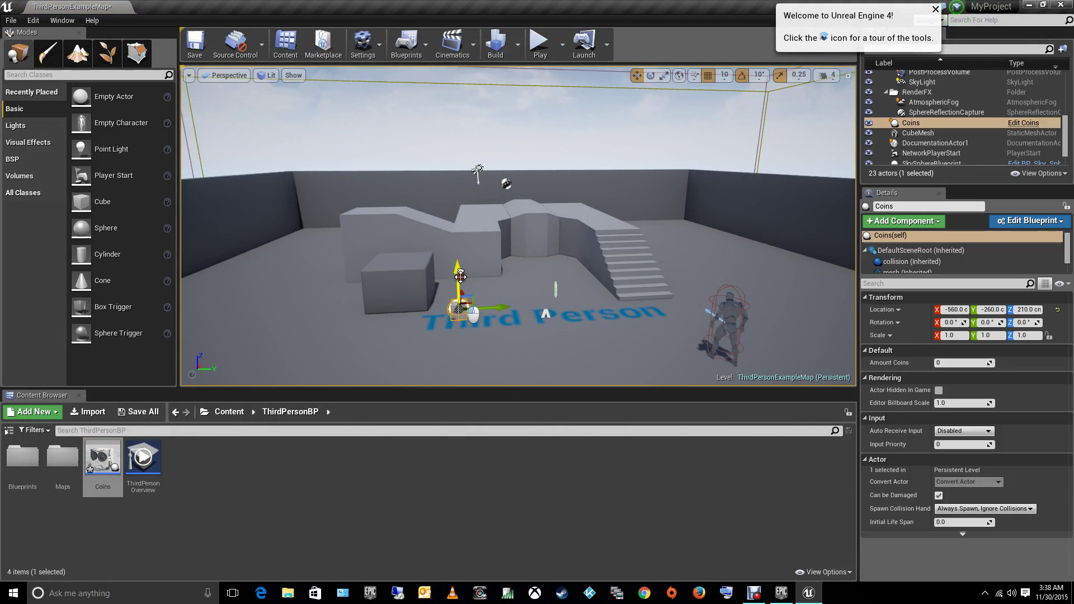
left_click_drag(458, 290, 462, 260)
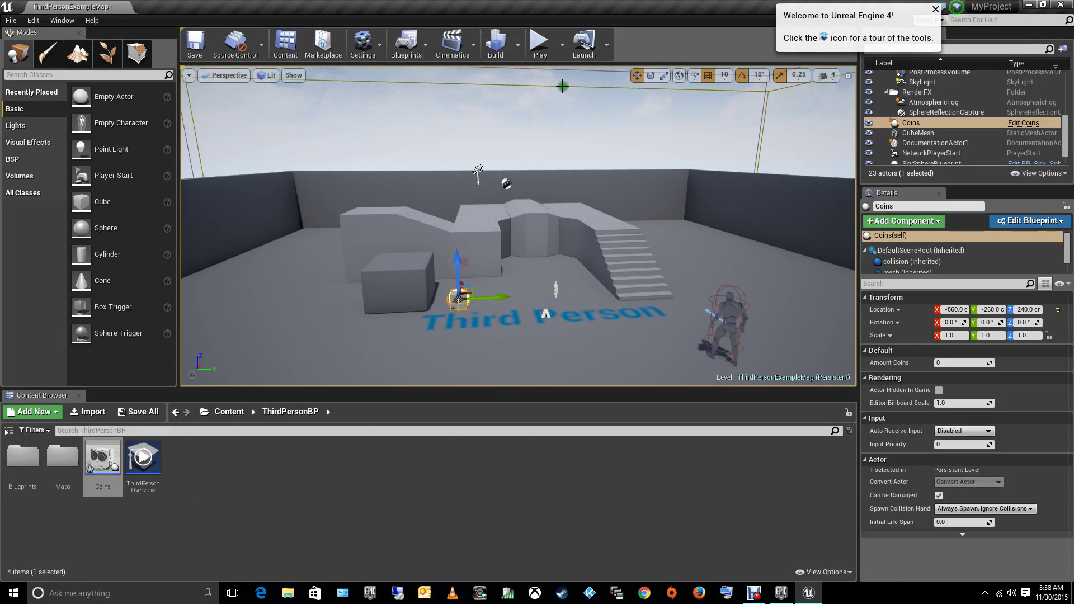
Step: Play-test the level, running the character over coins to see the count rise, then stop
left_click(539, 43)
key("w")
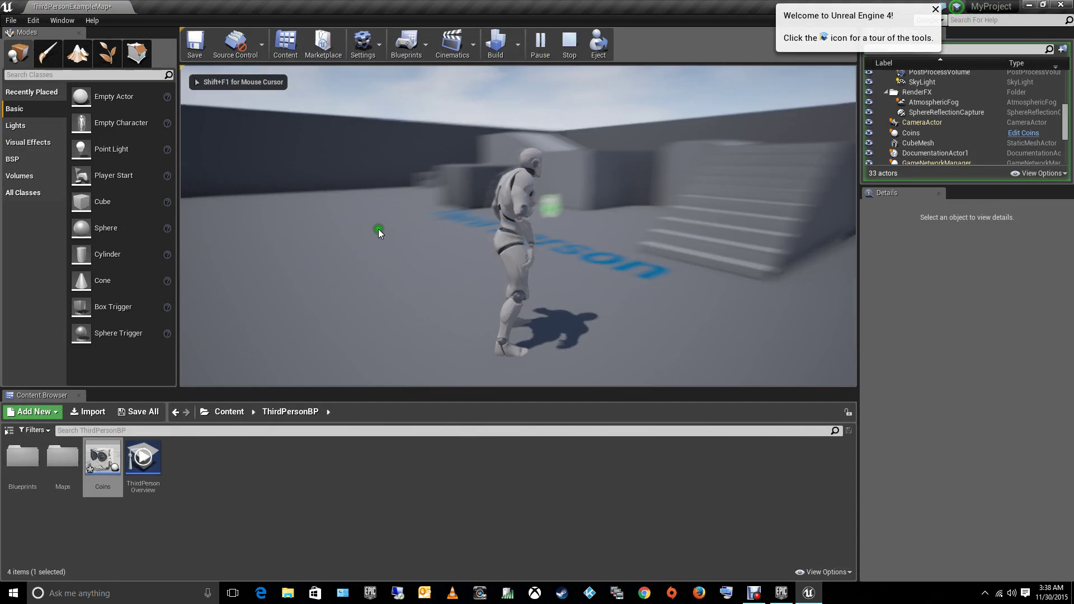
key("w")
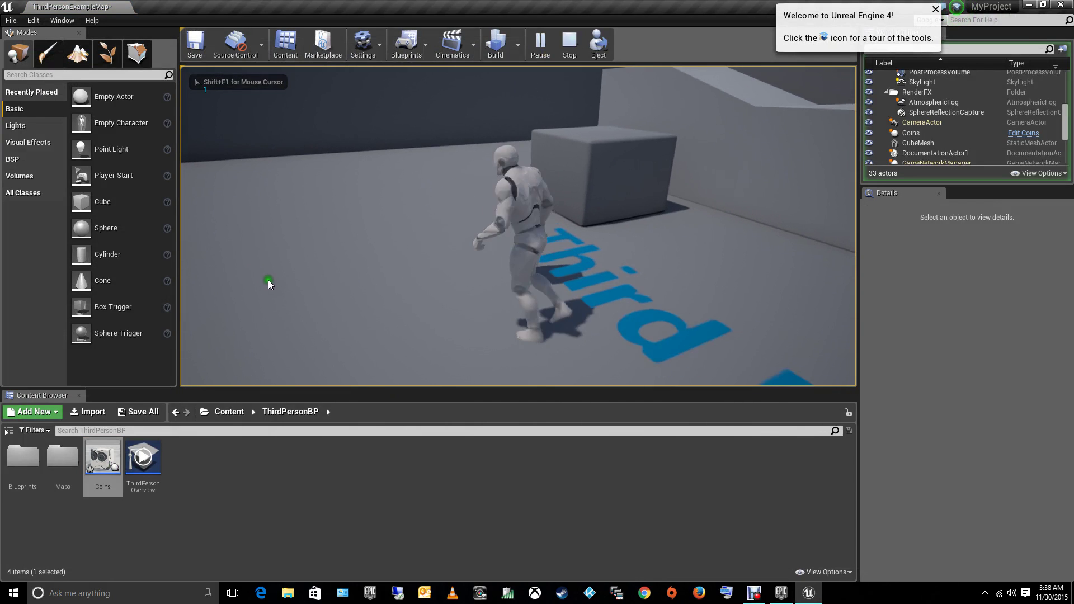
key("w")
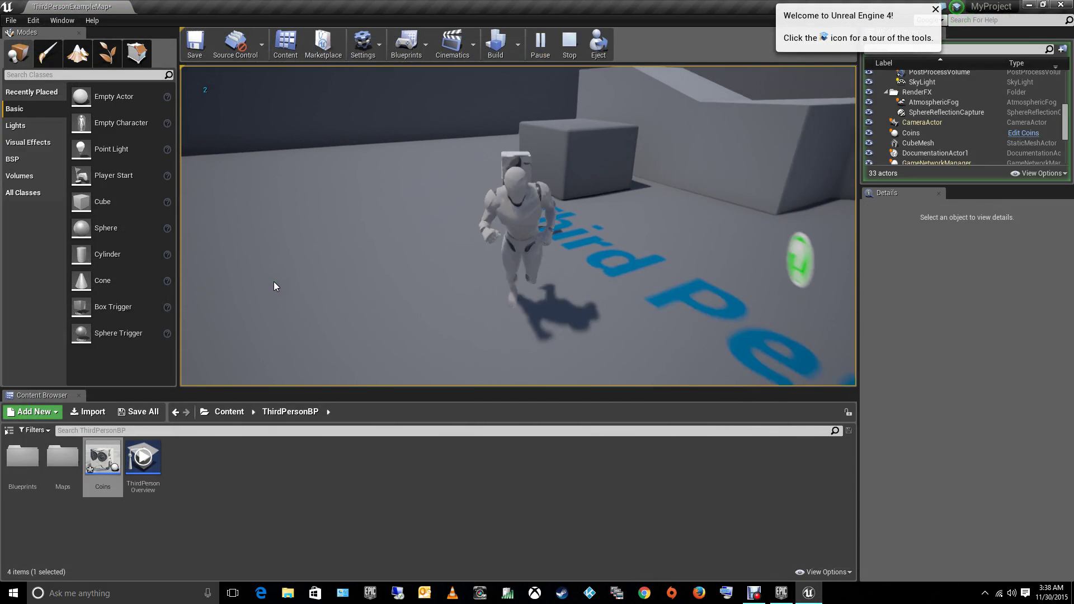
key("w")
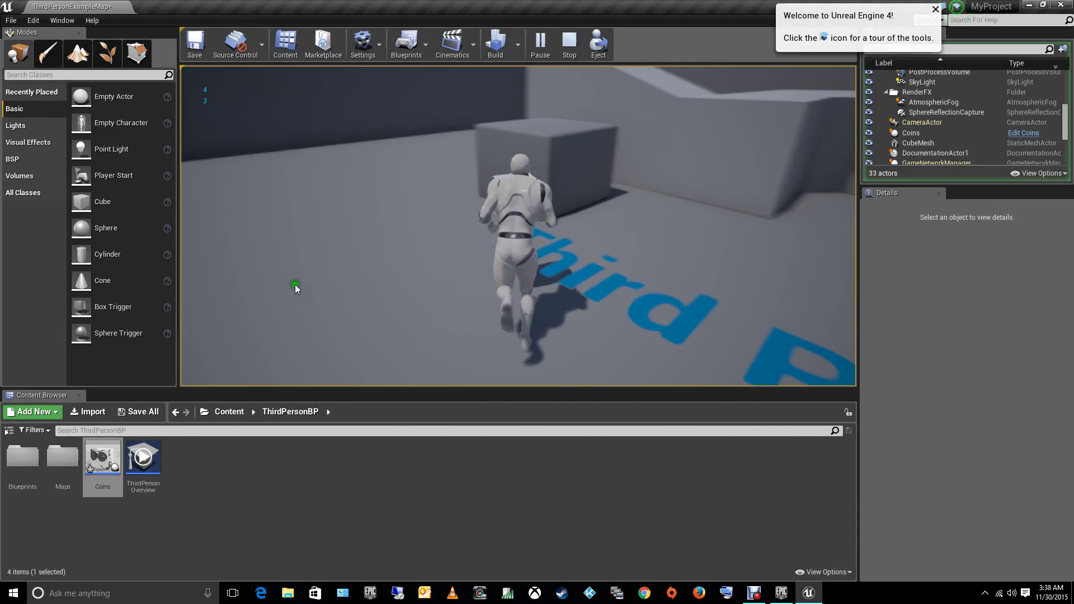
key("w")
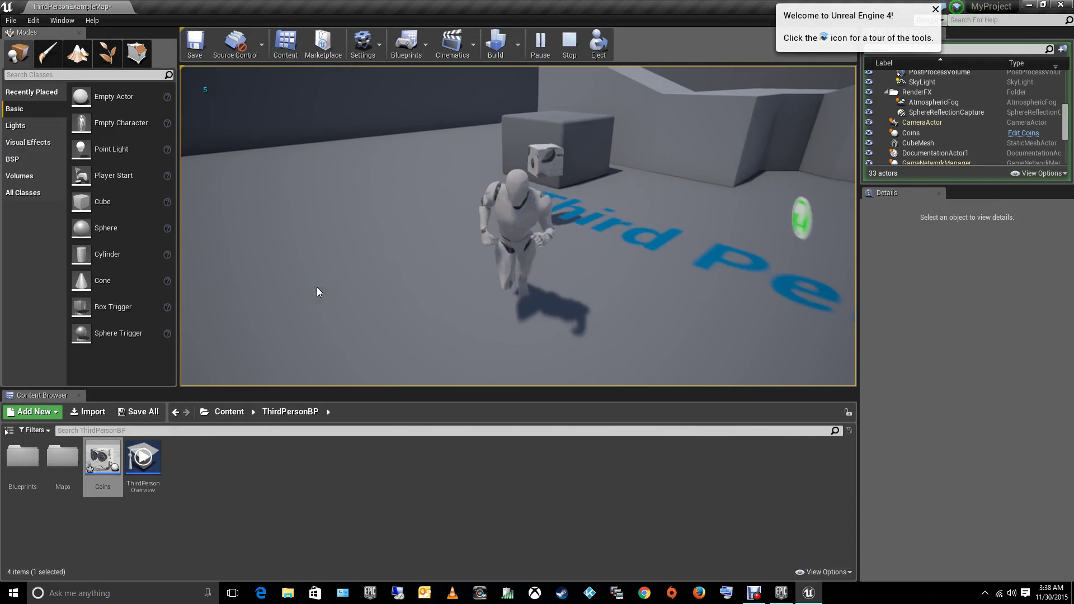
left_click(333, 287)
key("w")
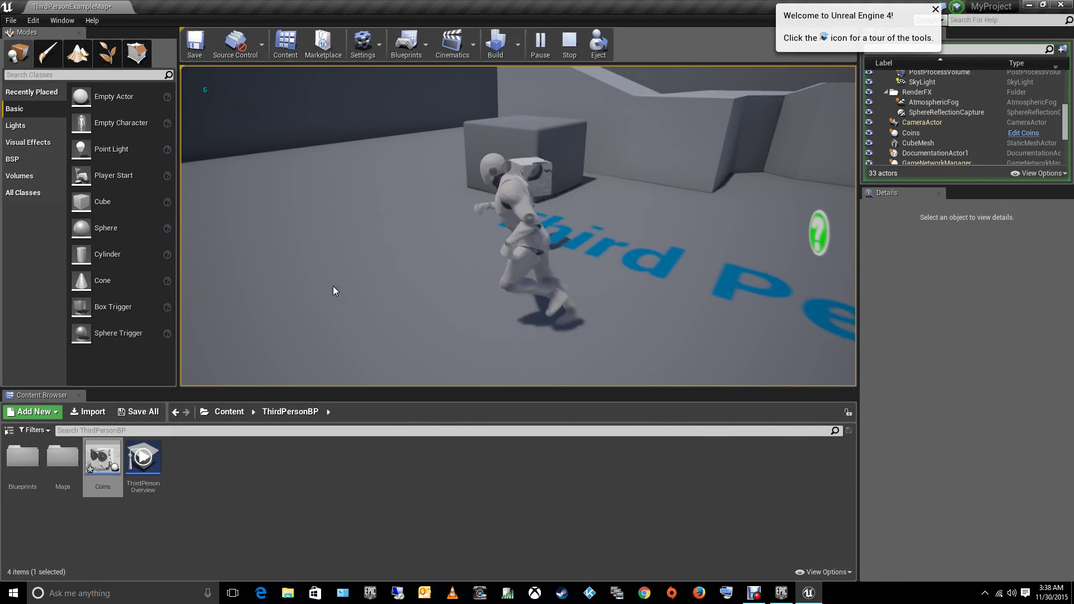
key("w")
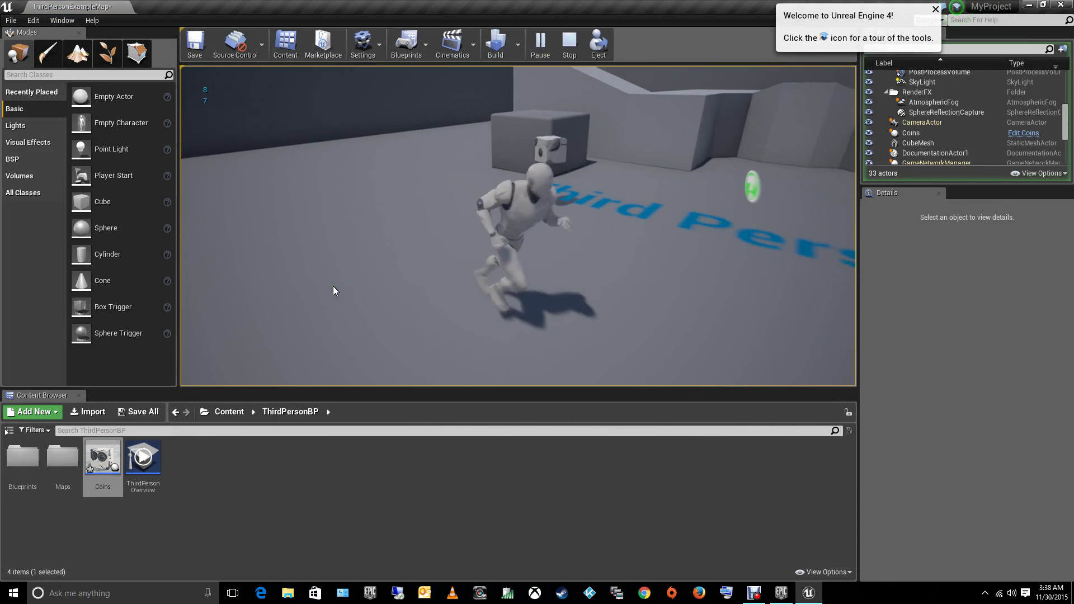
key("Escape")
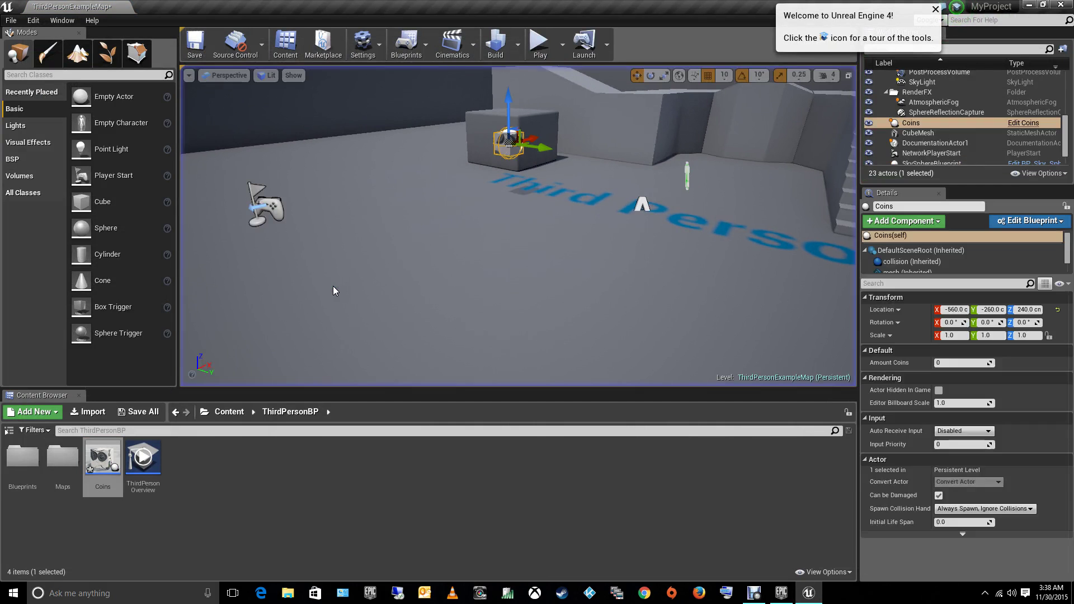
Step: Duplicate the Coins blueprint as a new Coins2 blueprint
left_click(510, 101)
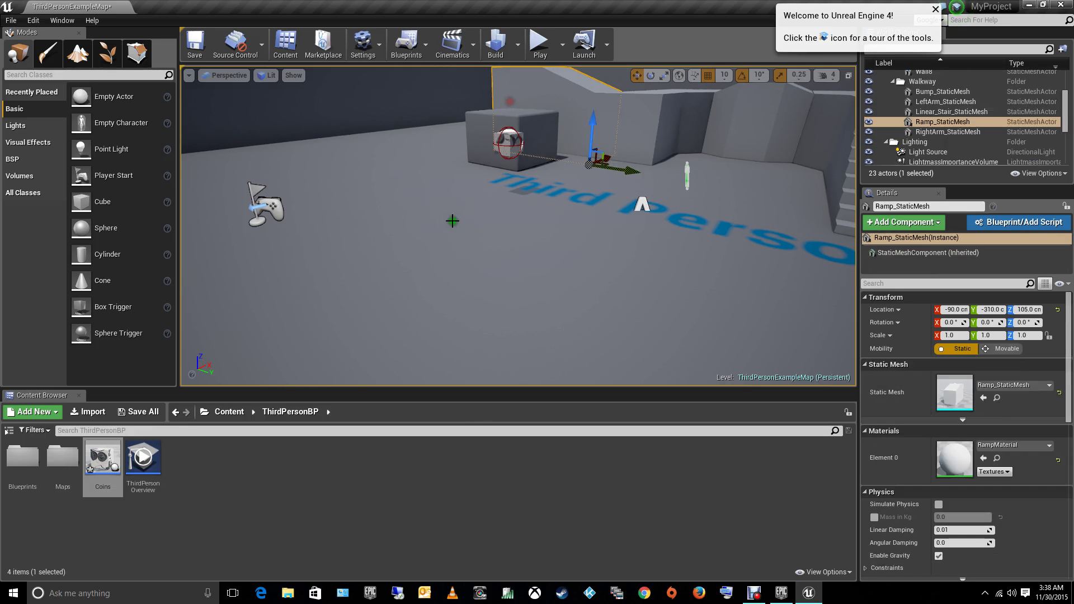
left_click(510, 143)
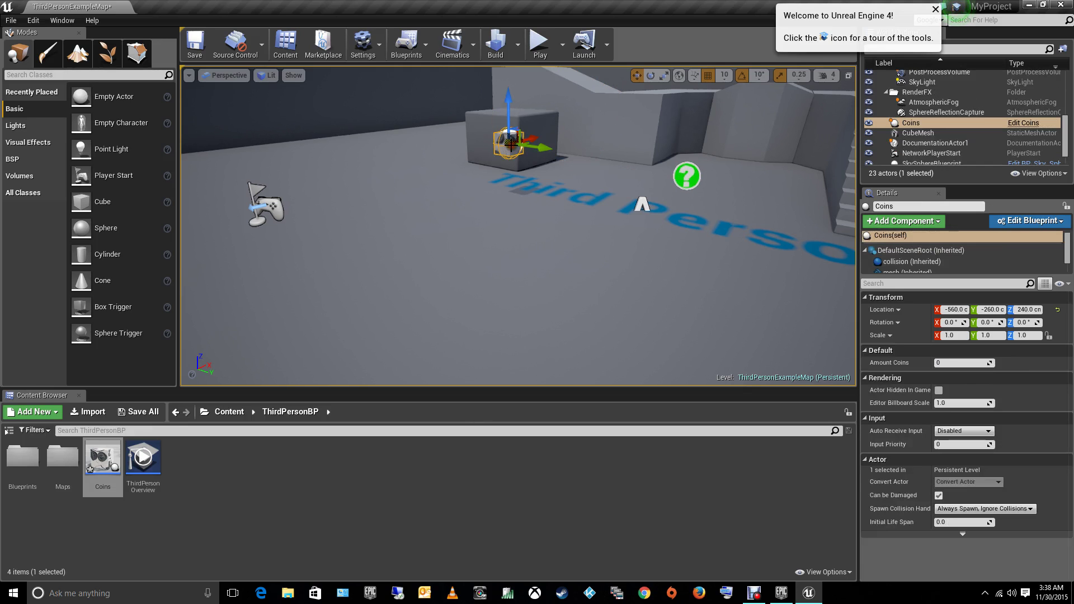
right_click(116, 483)
left_click(140, 300)
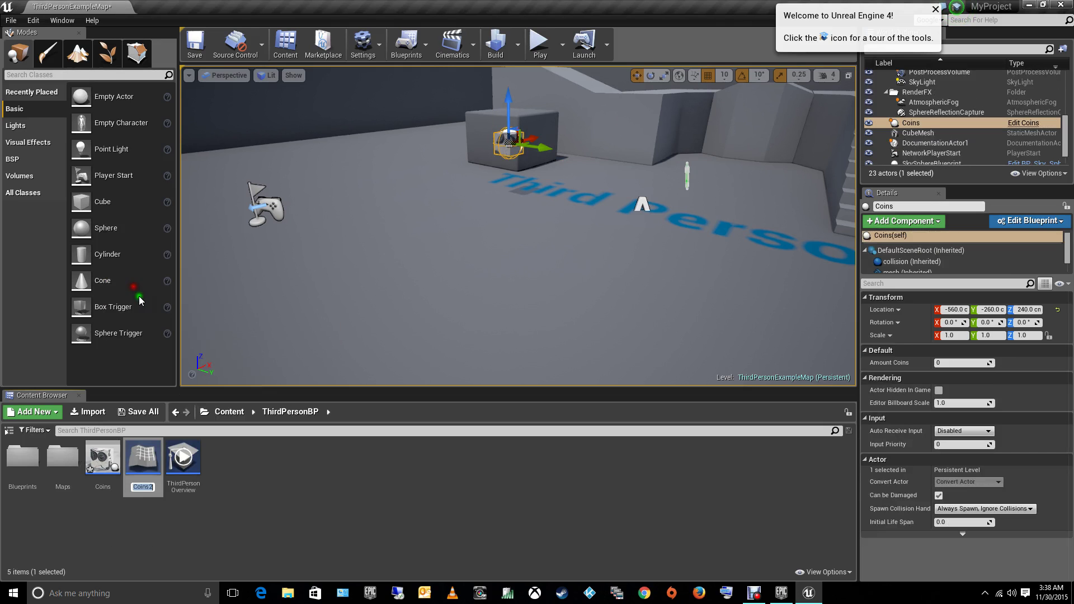
key("Return")
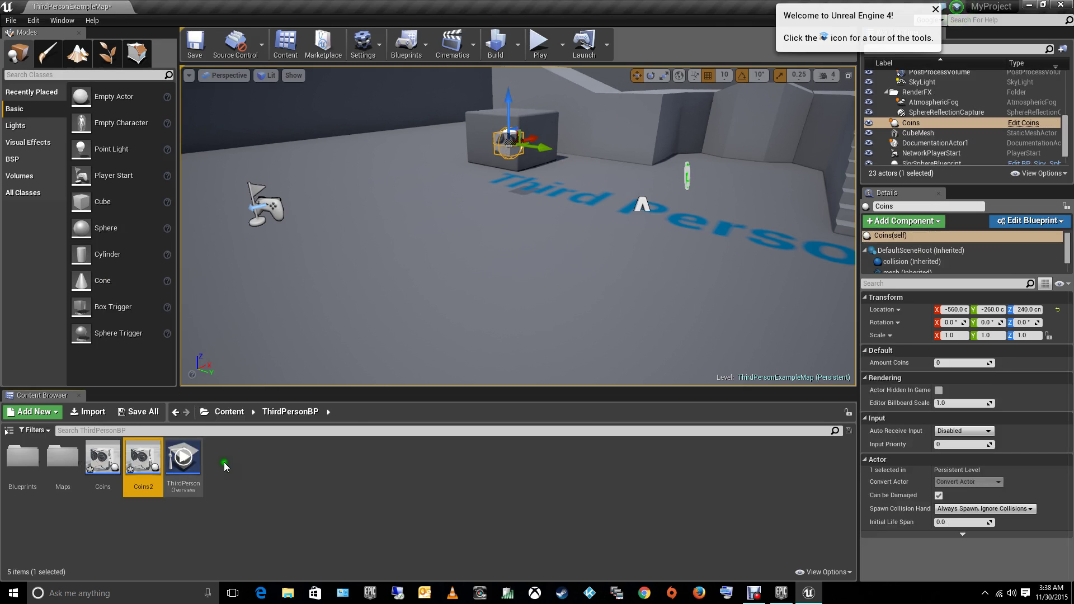
Step: Shrink the Coins2 coin mesh, compile, and place a Coins2 pickup at -1000, -220, 140
double_click(144, 453)
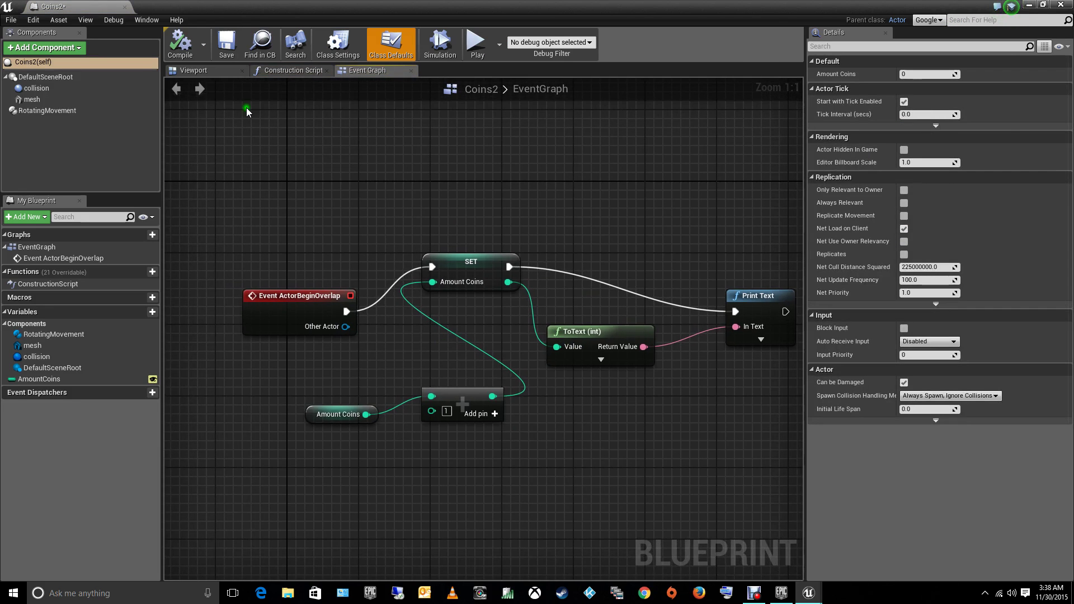
left_click(196, 70)
left_click(482, 328)
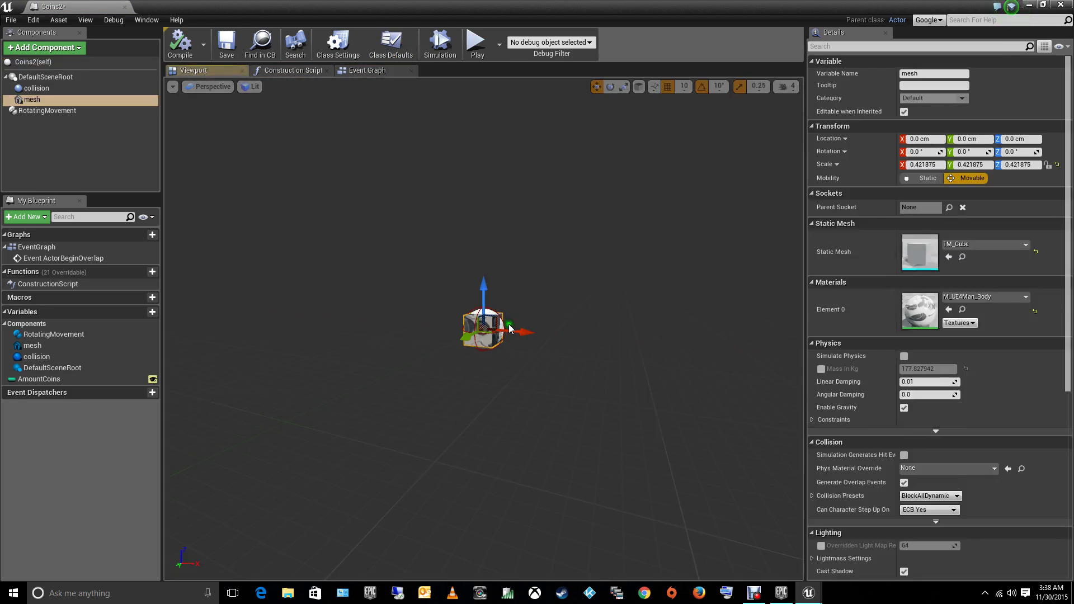
left_click_drag(481, 328, 484, 342)
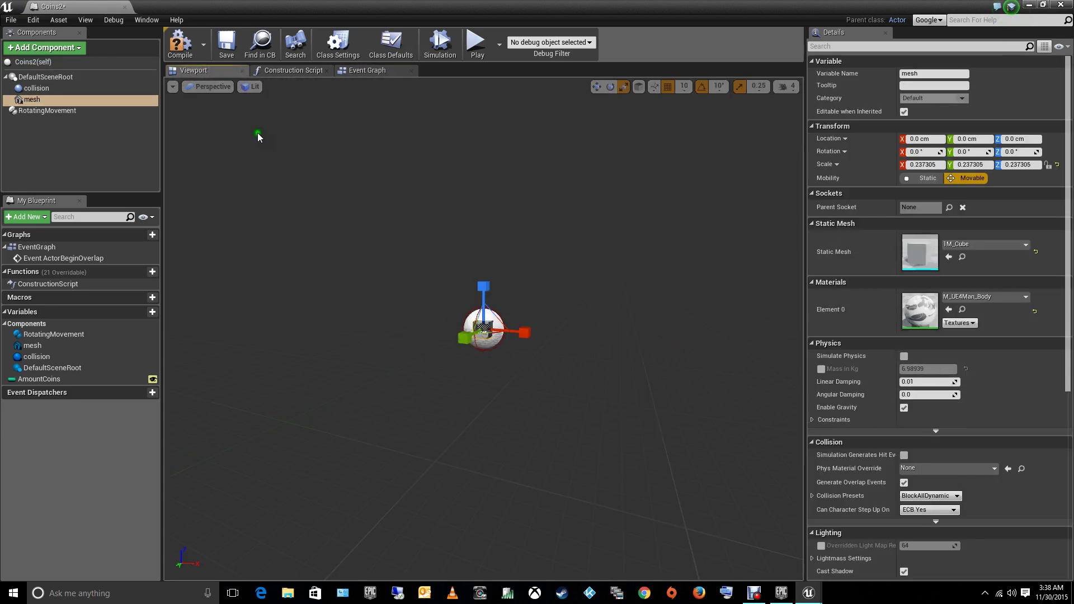
left_click(179, 45)
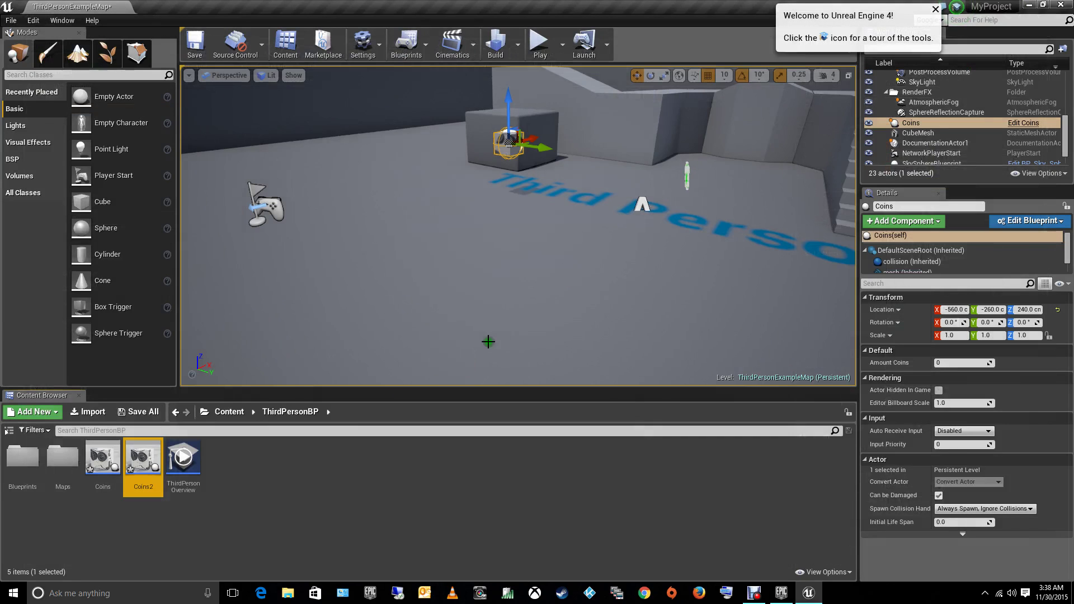
left_click_drag(150, 467, 292, 295)
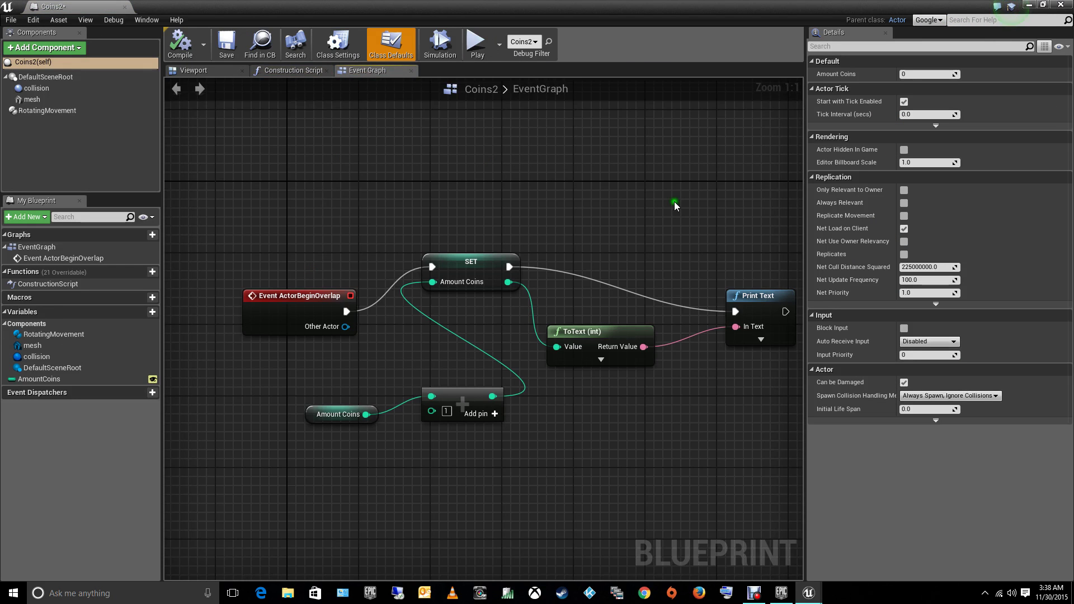
right_click_drag(649, 200, 629, 188)
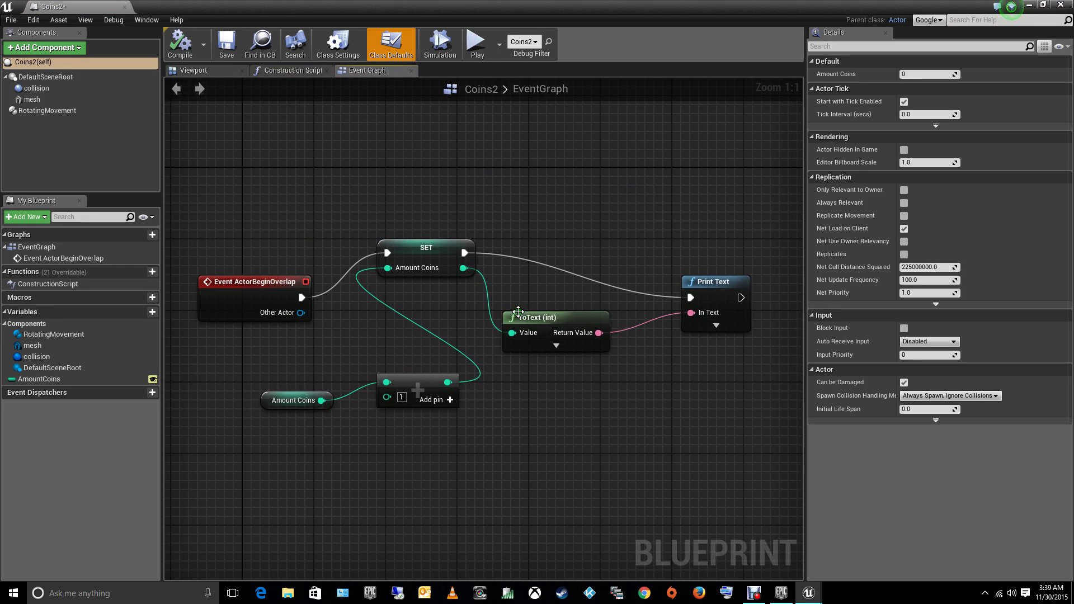
Step: Add a DestroyComponent node targeting Mesh after Print Text in Coins2, then compile
right_click_drag(672, 398, 525, 414)
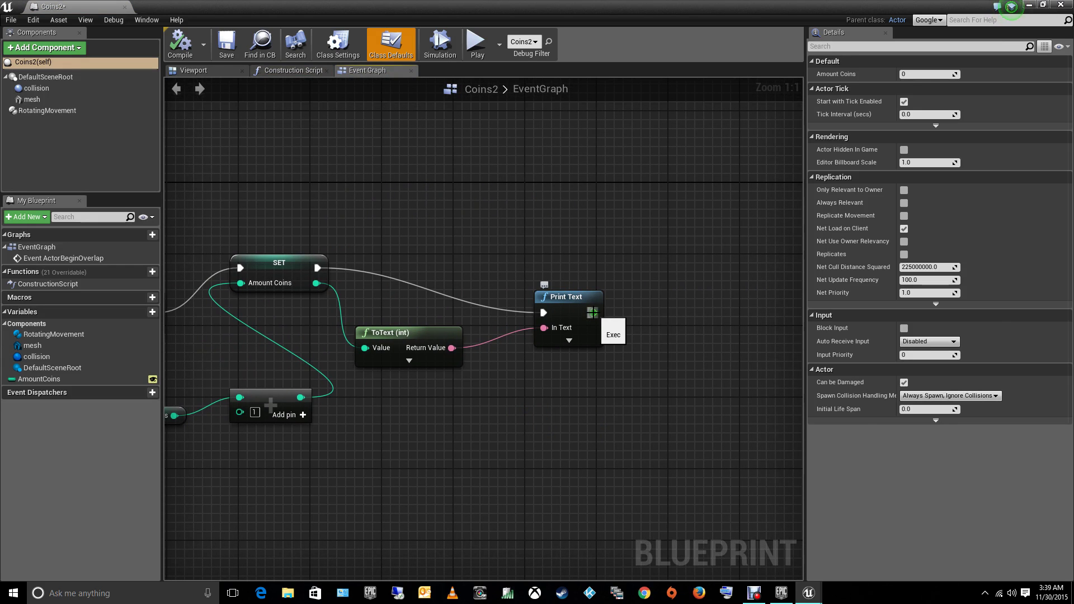
left_click_drag(591, 313, 639, 291)
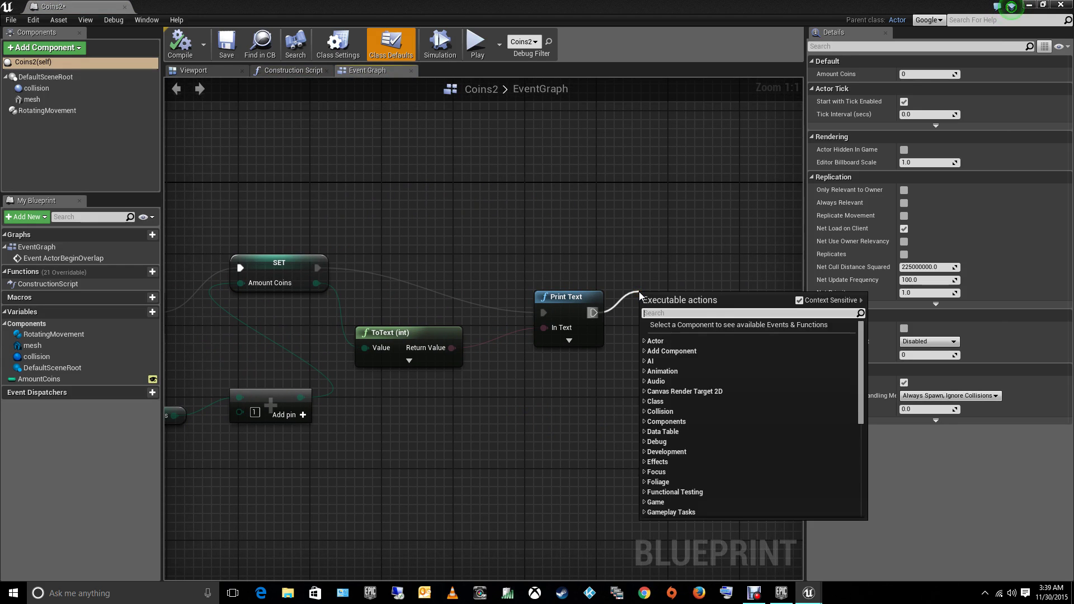
type("des")
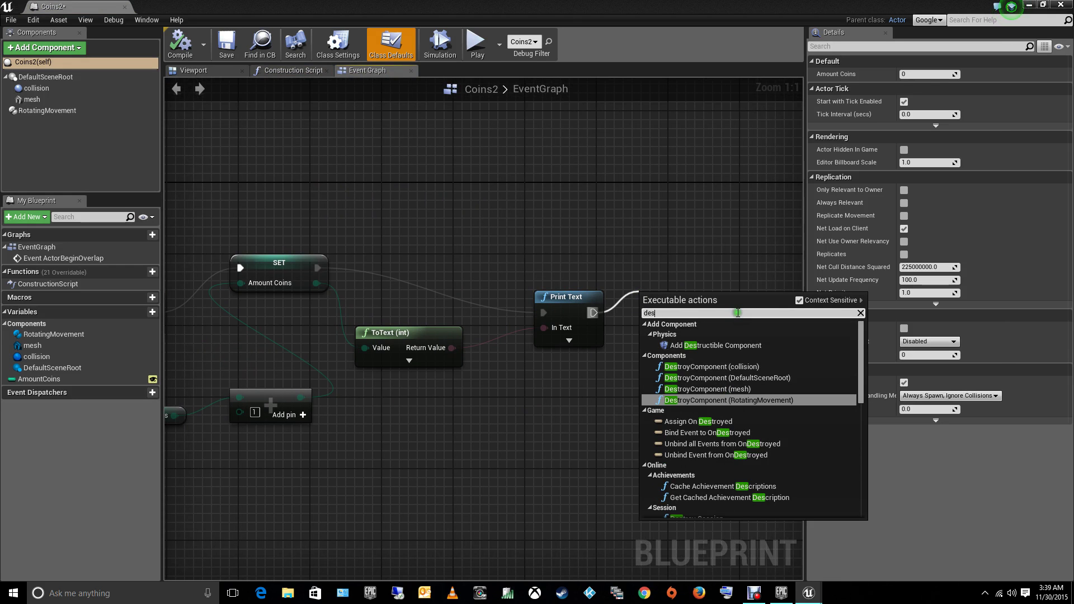
left_click(698, 271)
left_click_drag(593, 312, 632, 293)
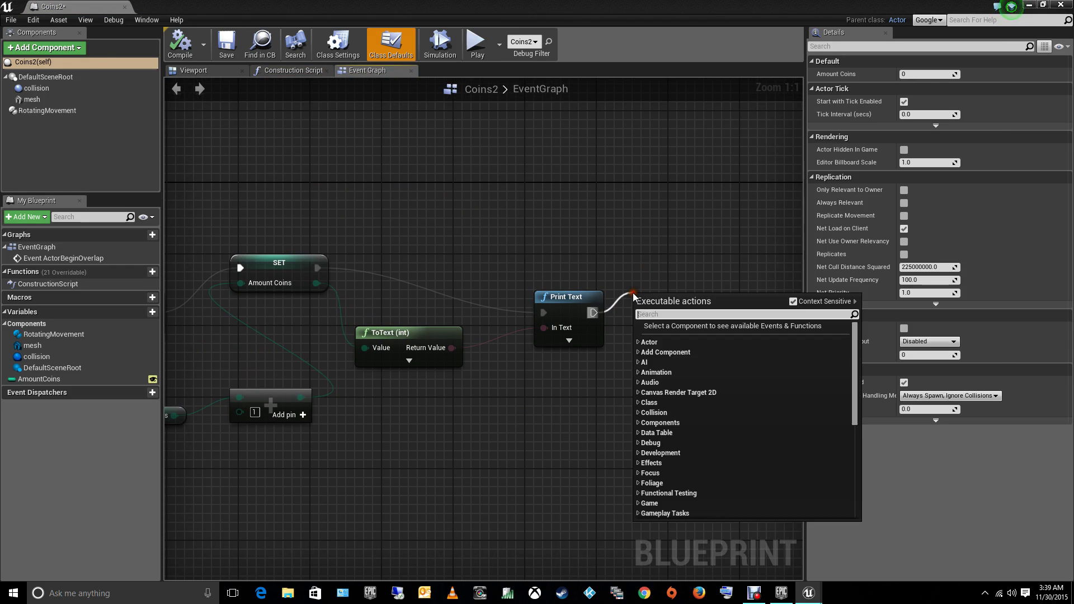
type("dest")
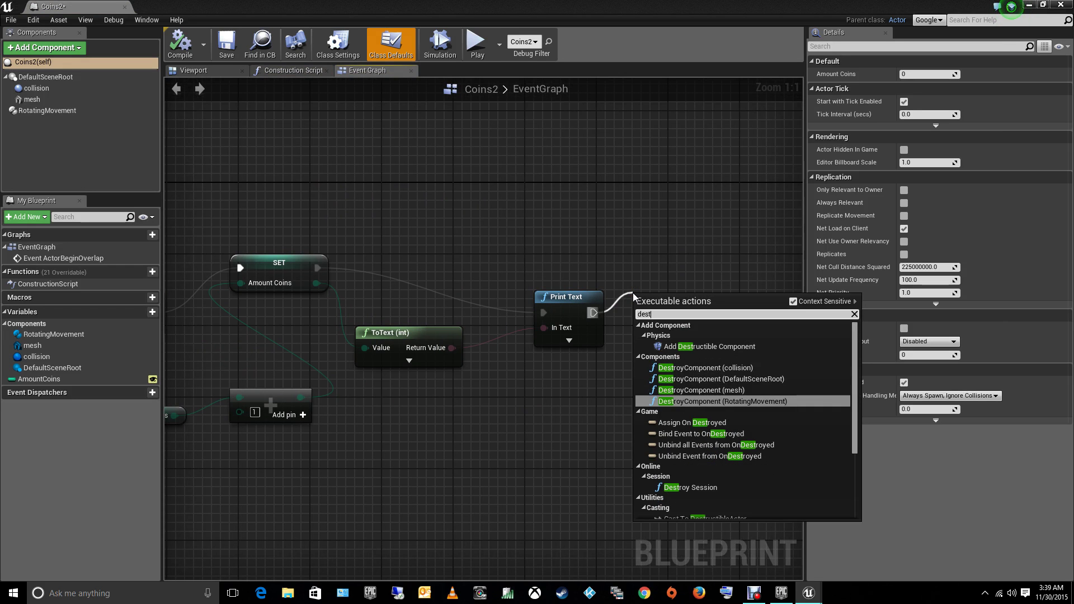
left_click(713, 390)
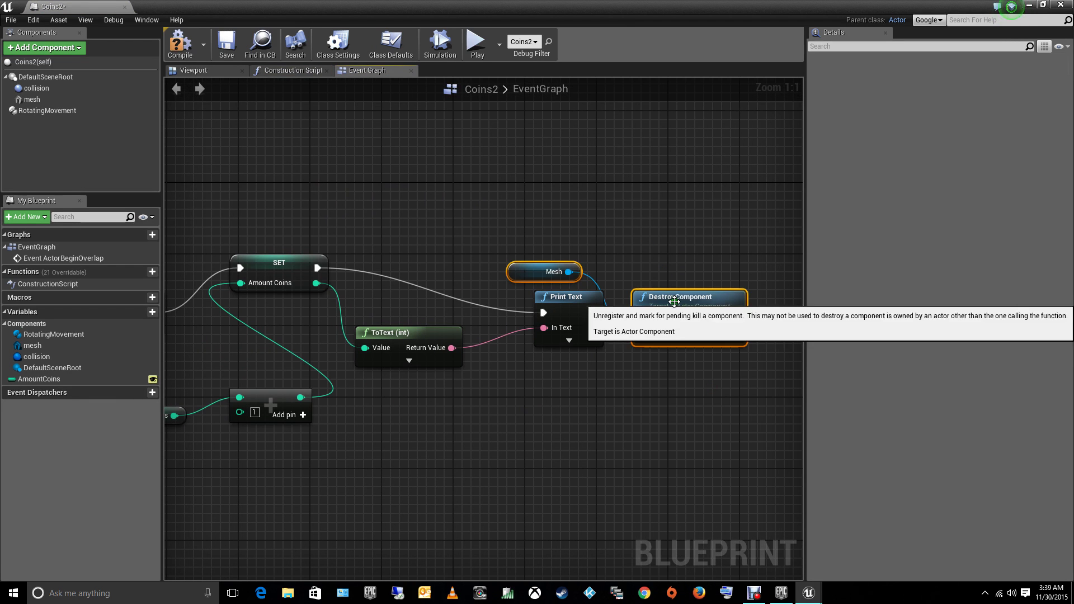
left_click_drag(671, 308, 670, 439)
left_click(562, 212)
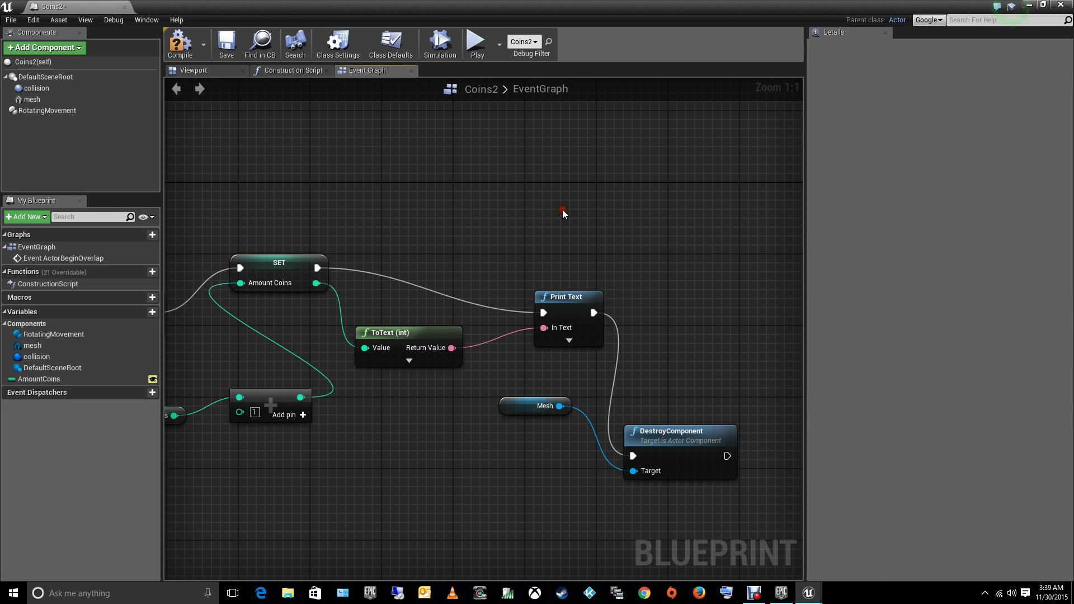
left_click(184, 48)
Step: Play-test the level by running into the coins, then reopen the Coins2 blueprint
left_click(1061, 4)
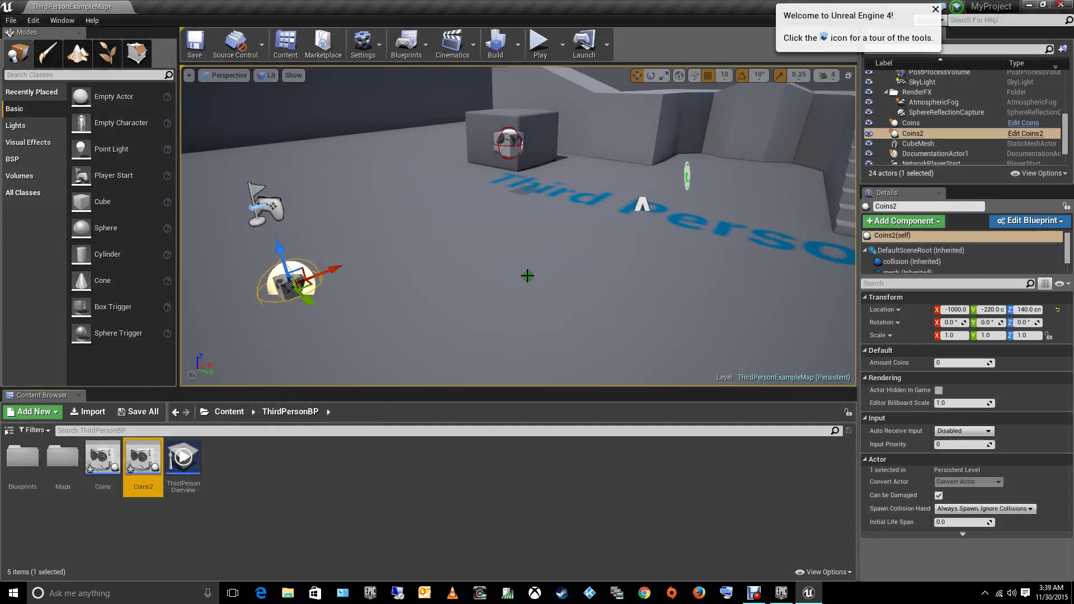
left_click(540, 43)
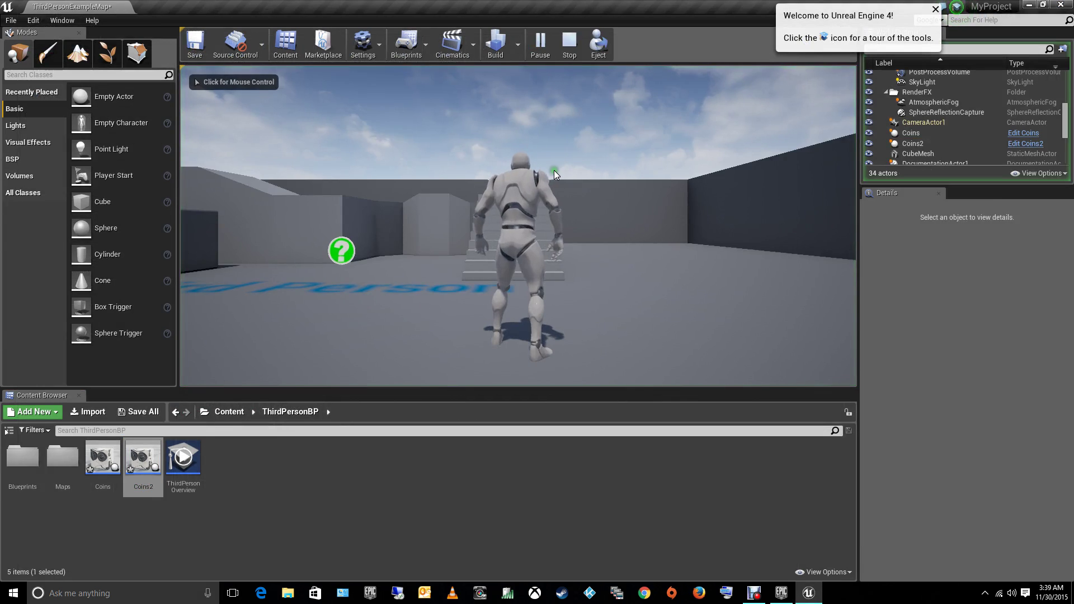
left_click(553, 170)
key("w")
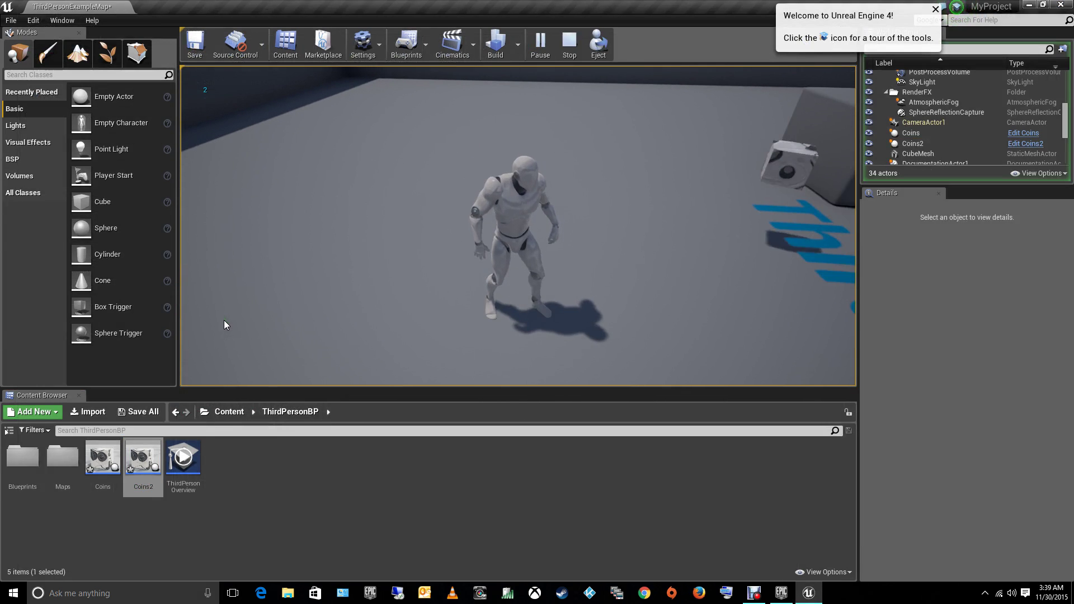
key("w")
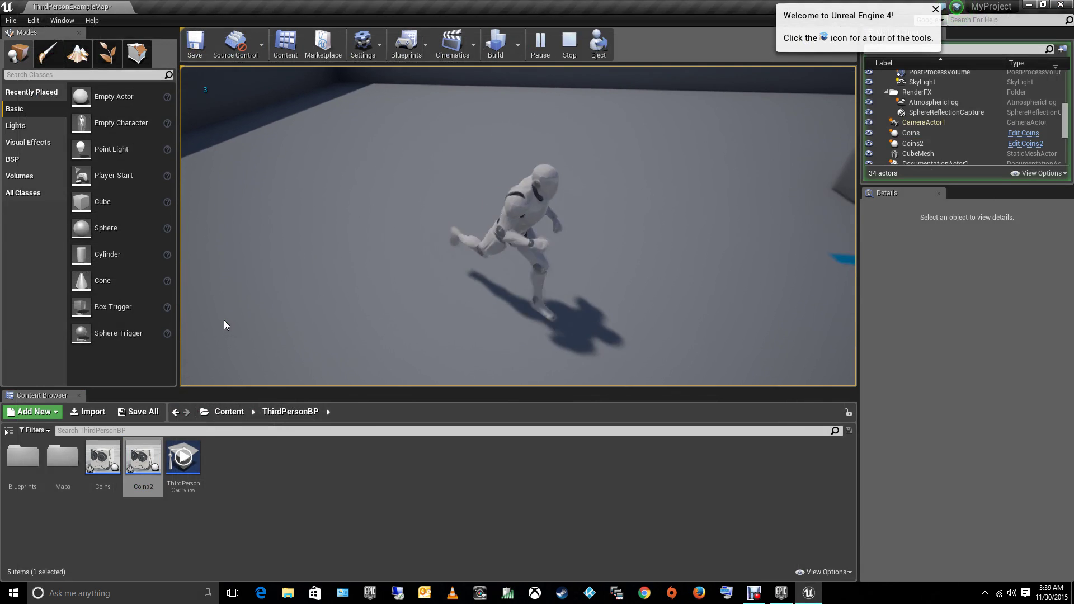
key("w")
key("w")
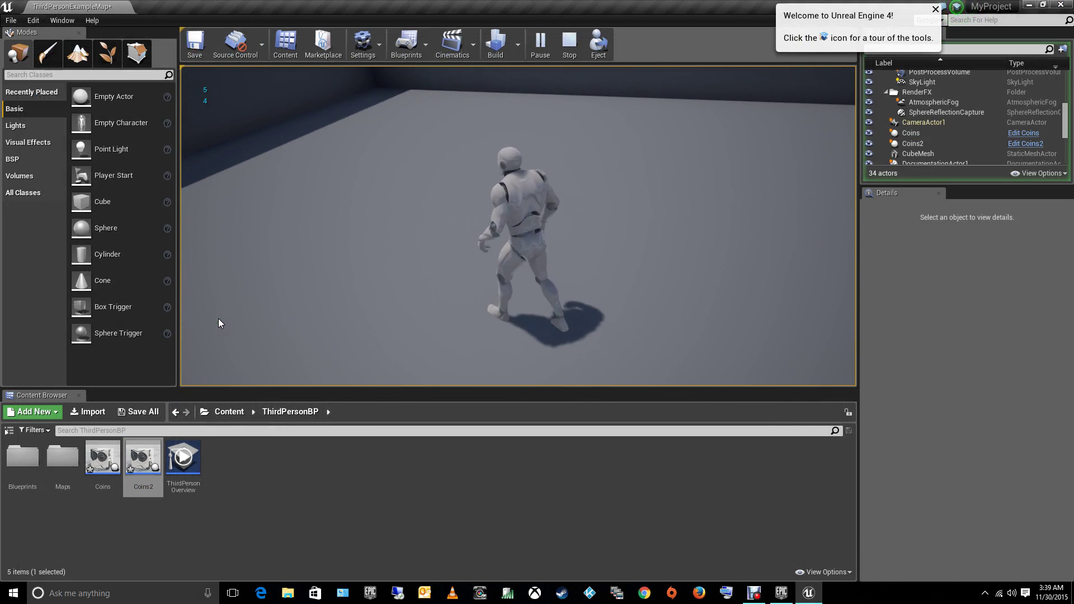
key("Escape")
double_click(144, 446)
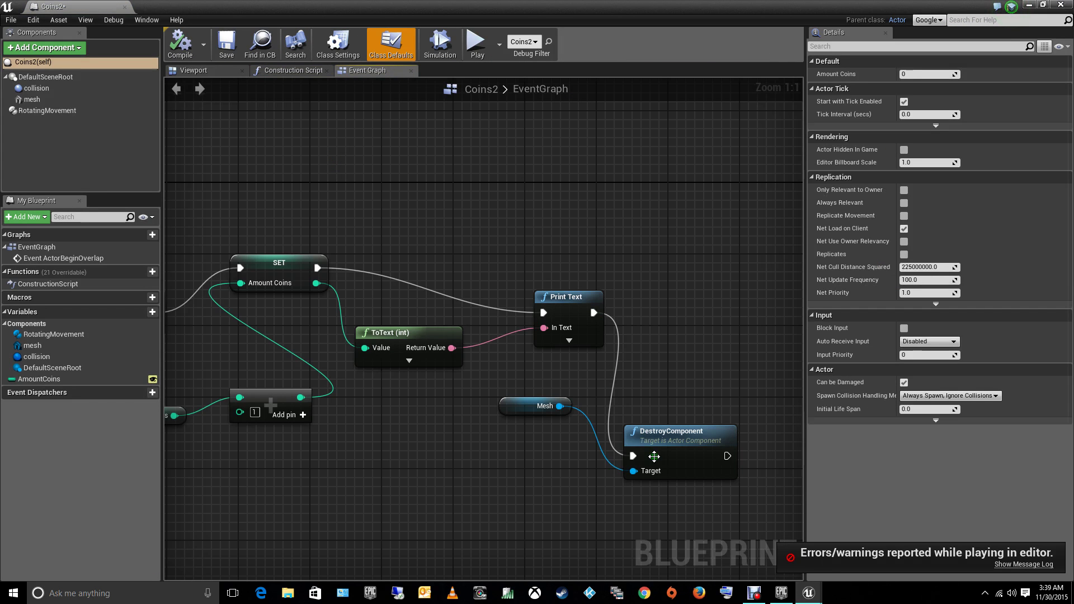
Step: Delete the Mesh DestroyComponent node and its Mesh getter
left_click(654, 457)
key("Delete")
left_click(527, 407)
key("Delete")
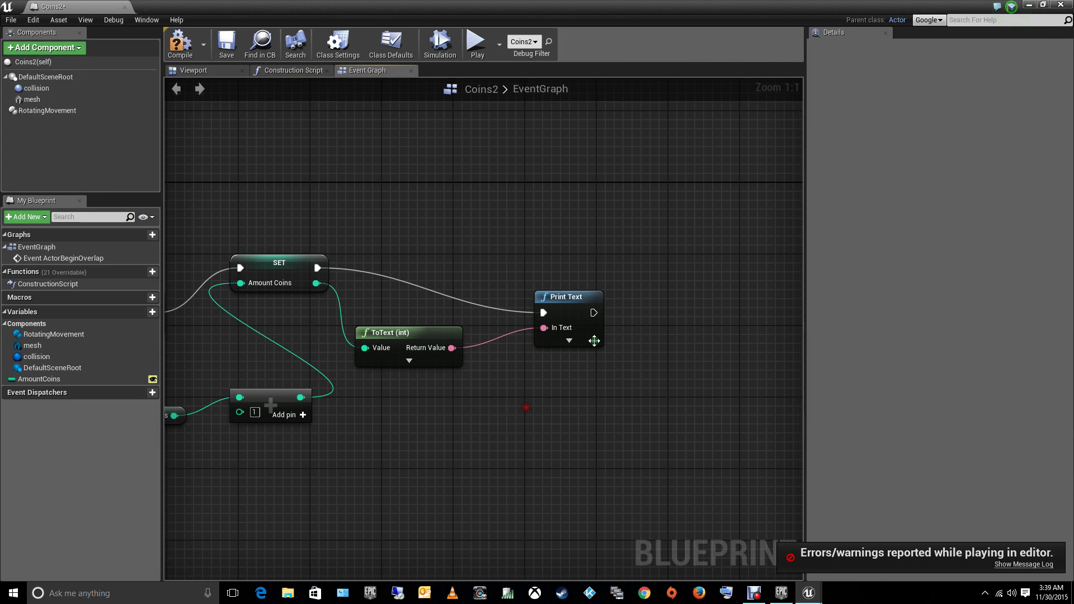
Step: Add a DestroyComponent node targeting Collision after Print Text and position it below
left_click_drag(593, 313, 631, 284)
type("des")
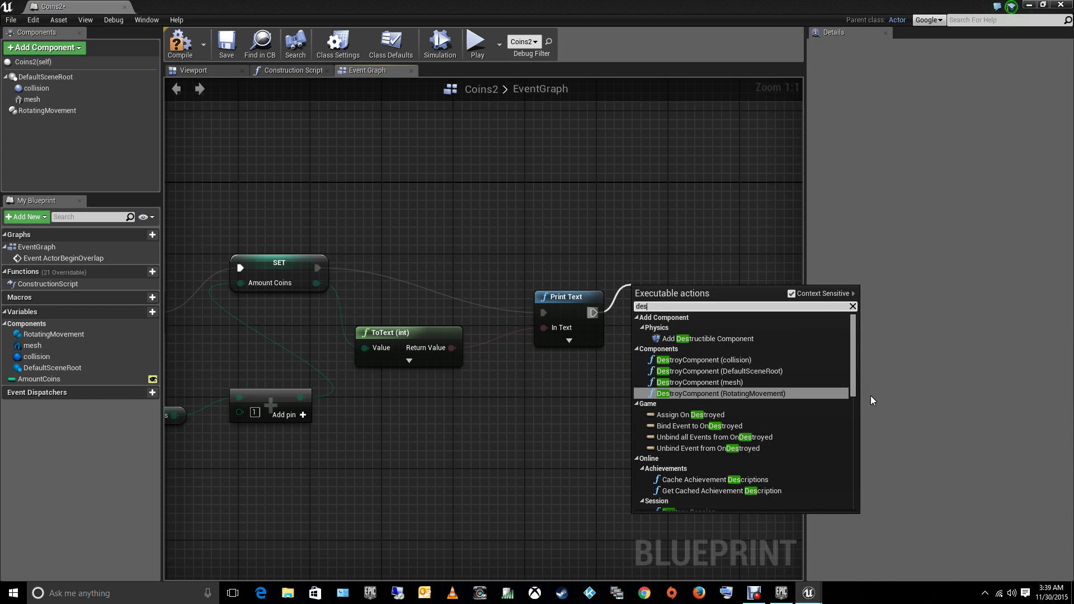
mouse_move(855, 373)
left_mouse_down()
mouse_move(853, 390)
mouse_move(853, 370)
left_mouse_up()
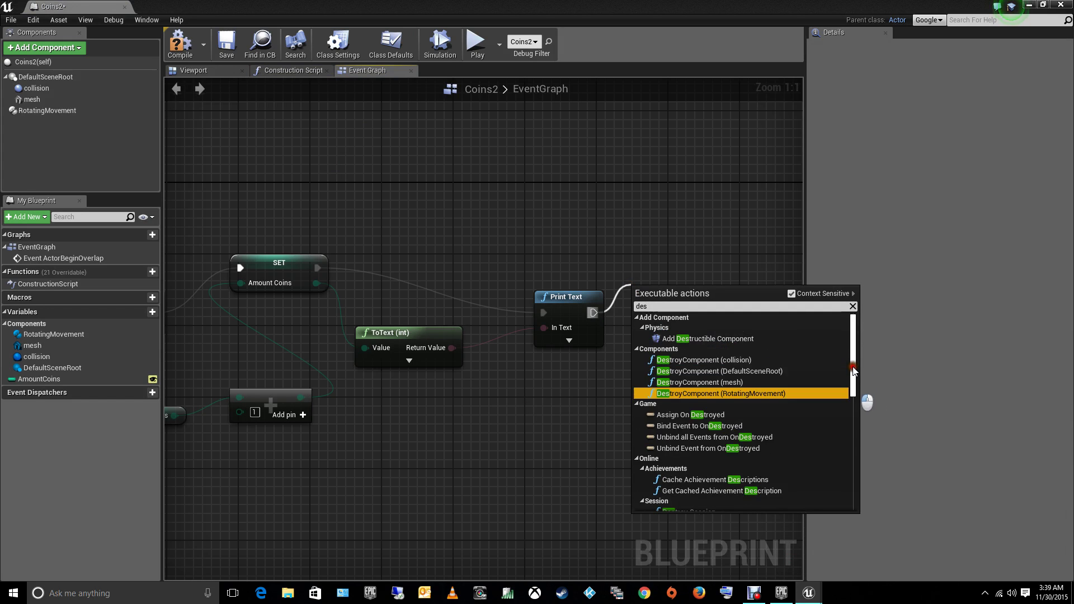
left_click(728, 361)
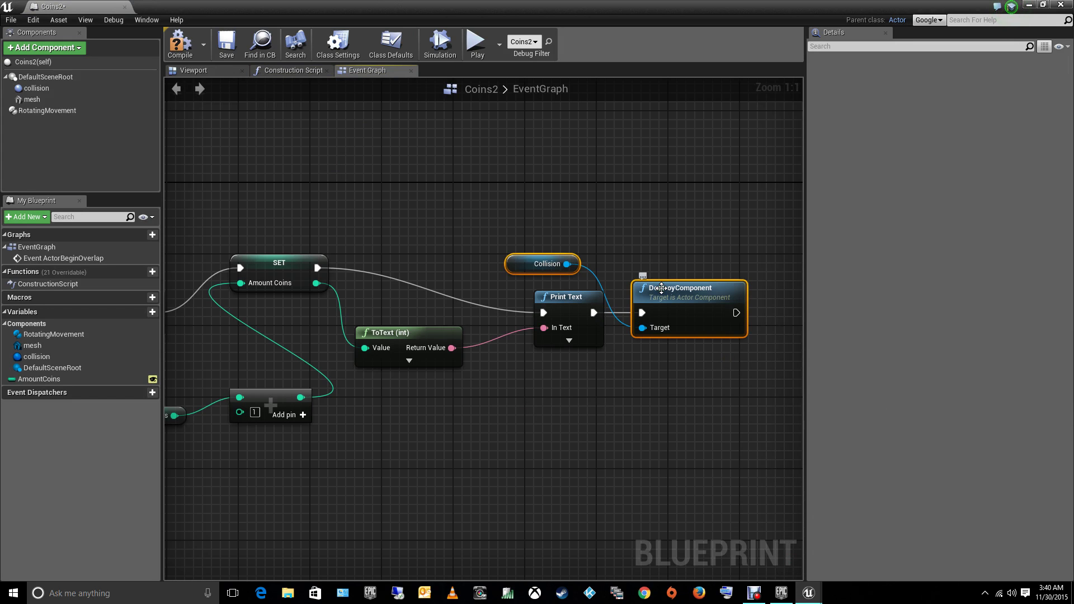
left_click_drag(661, 288, 643, 413)
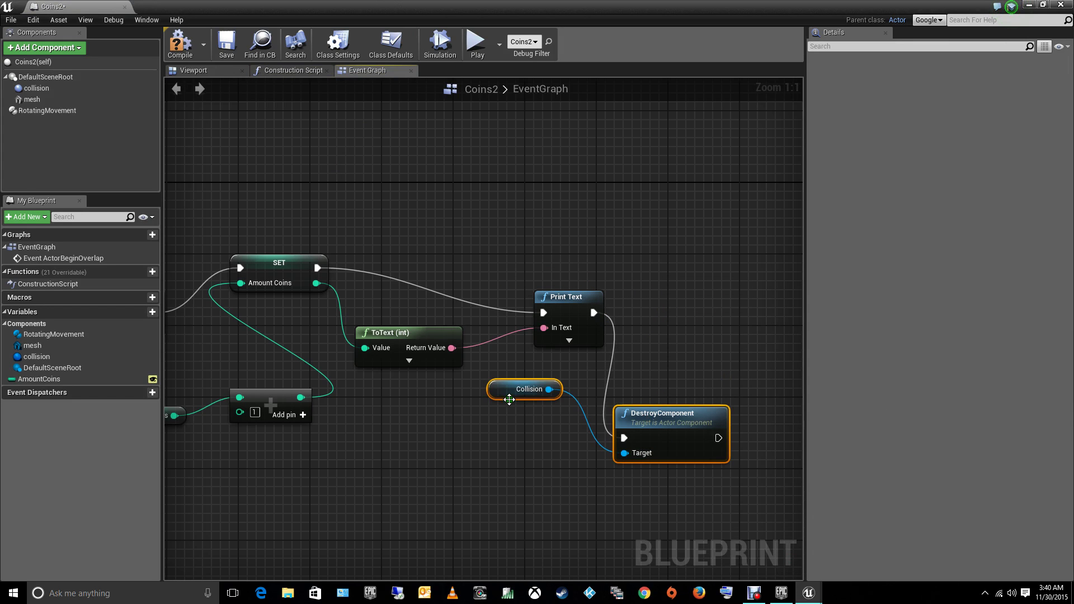
mouse_move(509, 399)
left_mouse_down()
mouse_move(501, 428)
mouse_move(501, 407)
left_mouse_up()
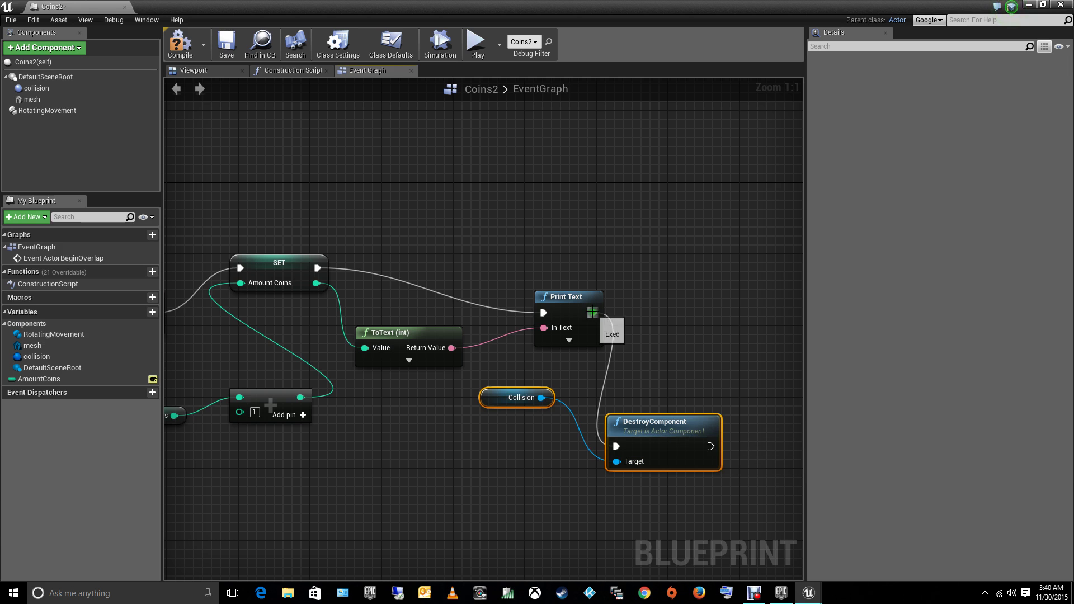
left_click_drag(593, 312, 647, 249)
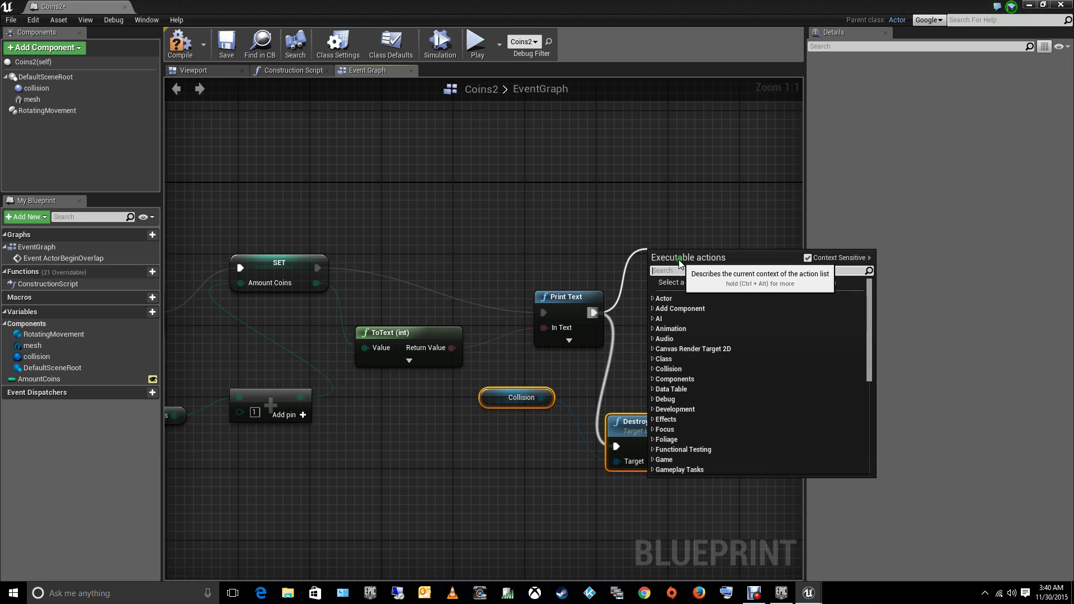
Step: Add a DestroyActor node and delete the Collision DestroyComponent node
type("destr")
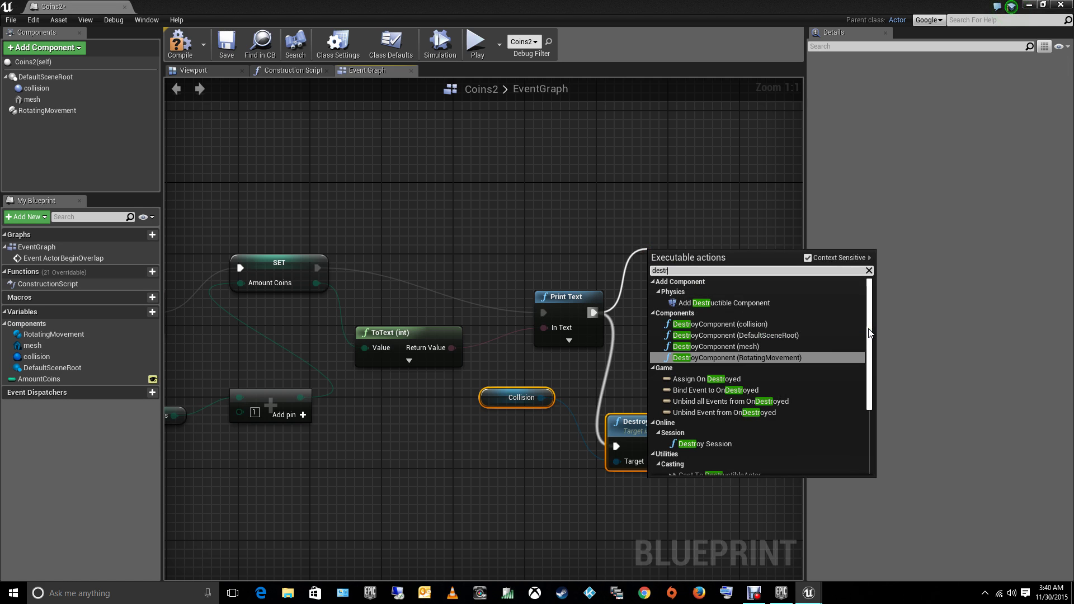
left_click_drag(868, 328, 868, 404)
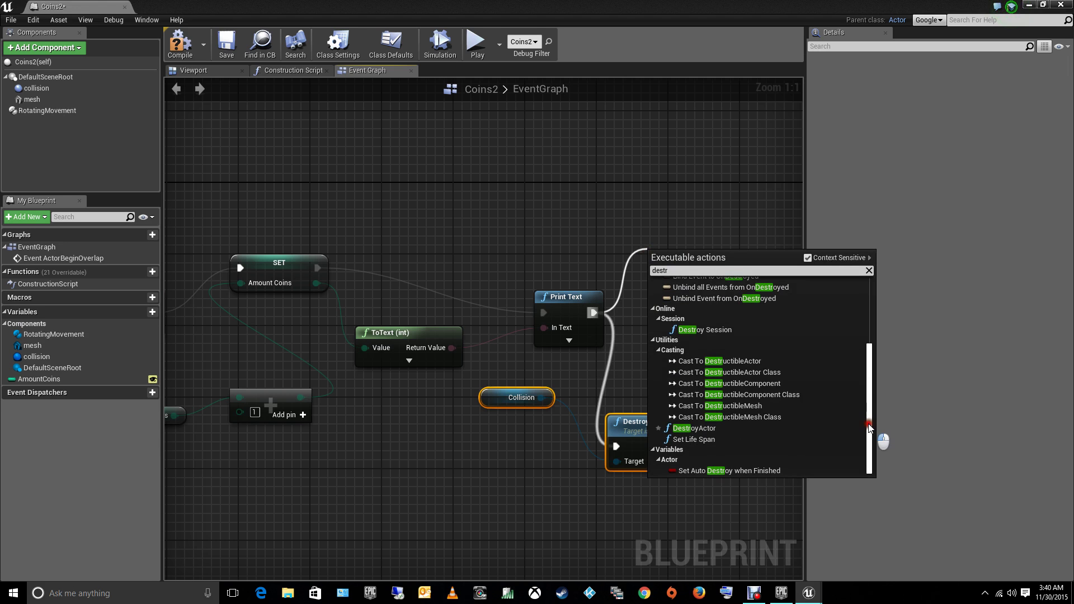
left_click(697, 428)
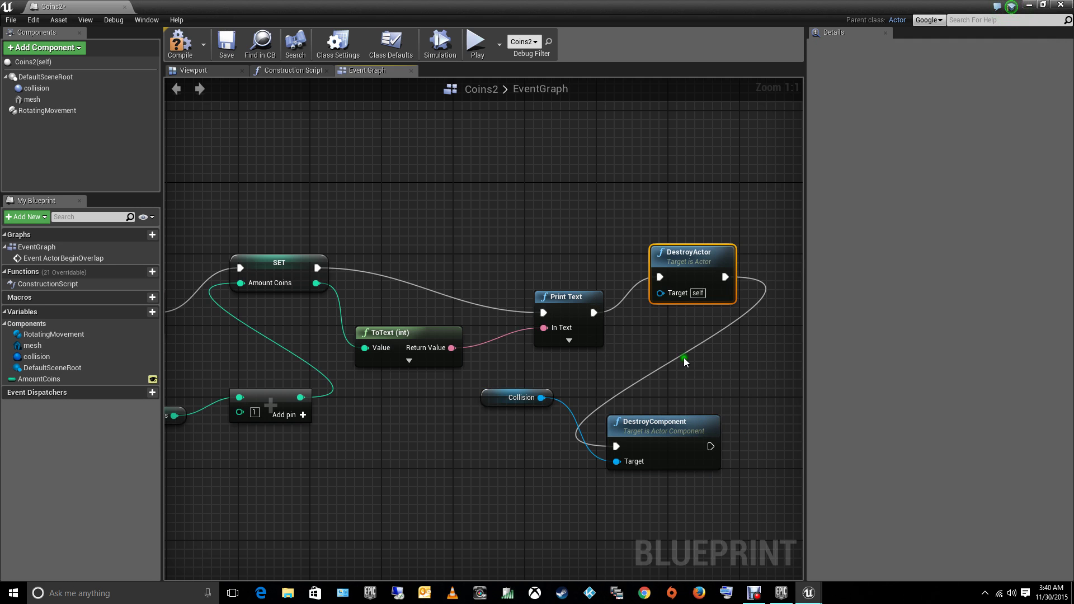
left_click(648, 431)
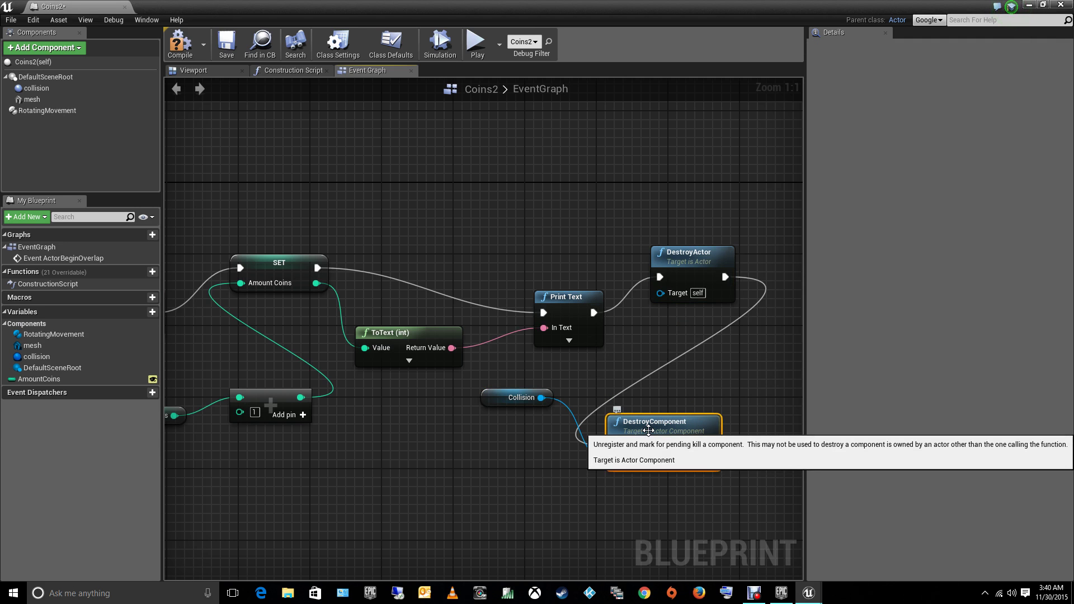
key("Delete")
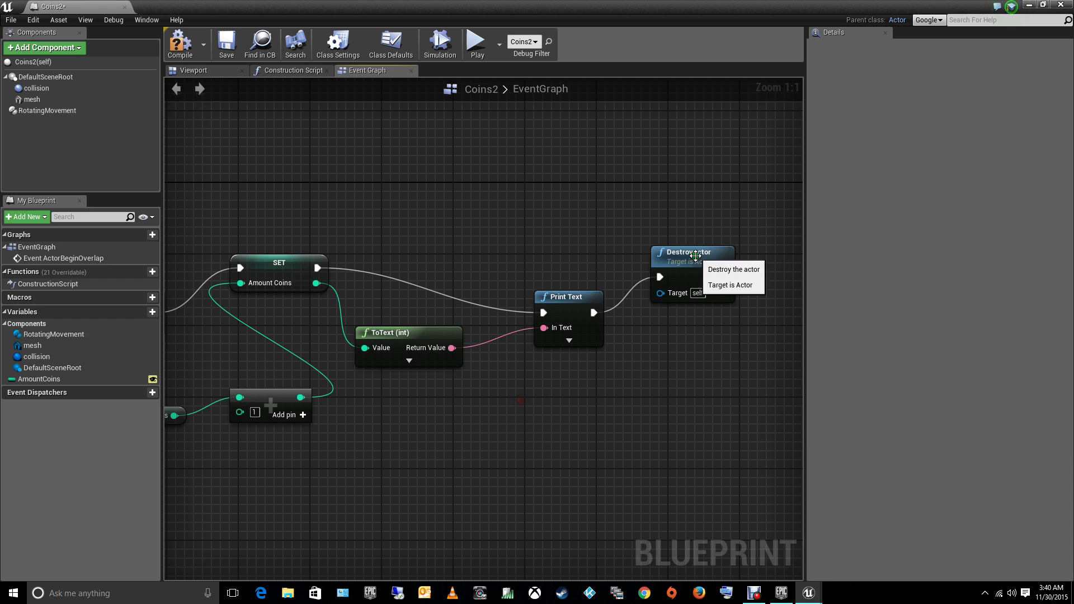
Step: Replace the misplaced DestroyActor with one wired directly after Print Text
left_click(695, 256)
key("Delete")
left_click_drag(594, 312, 650, 269)
type("destr")
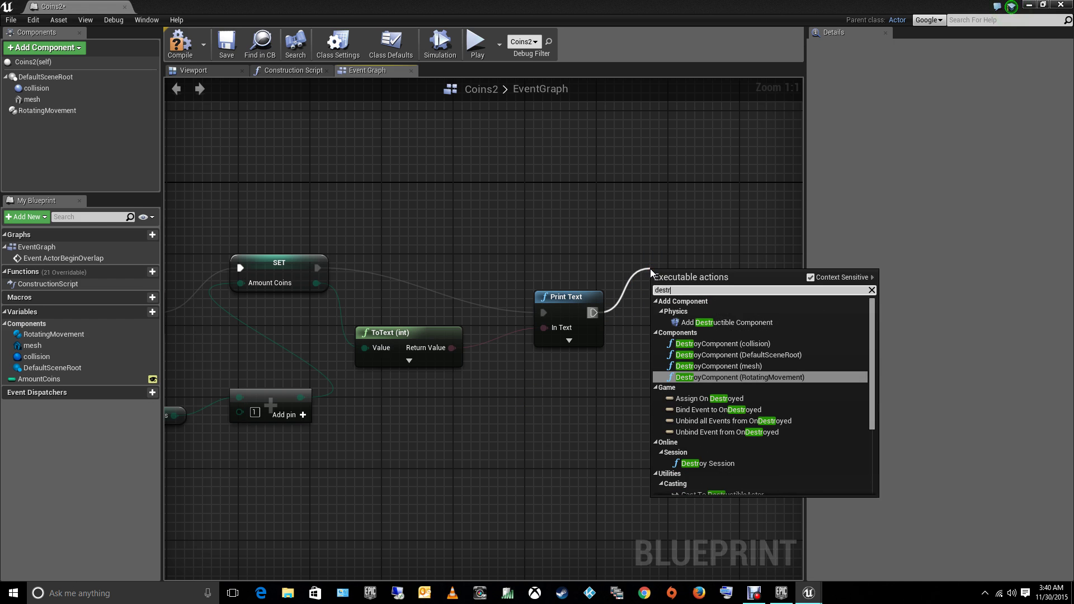
type("oy")
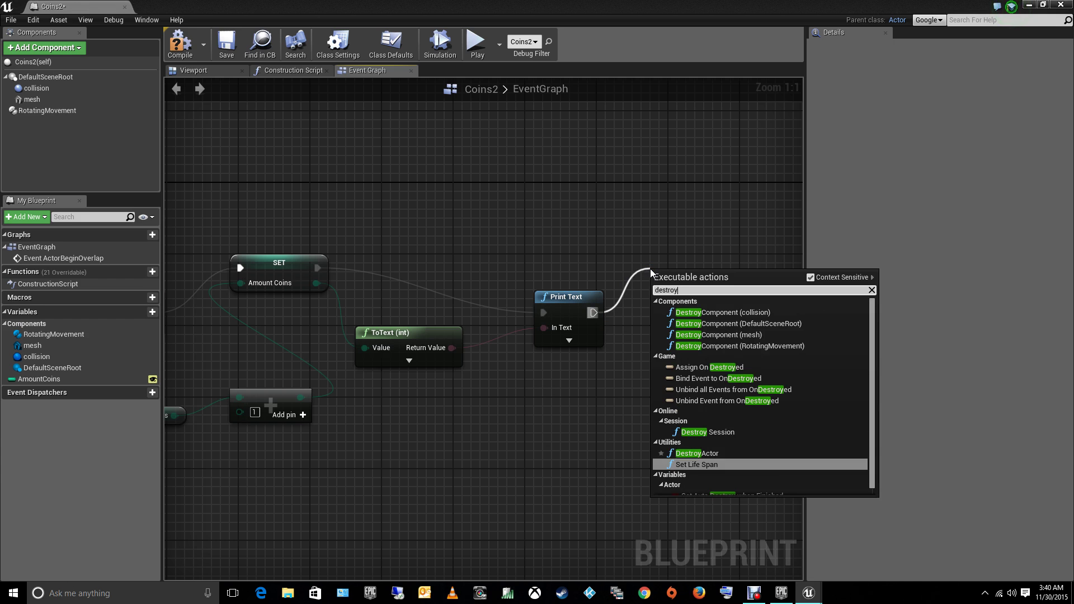
left_click(697, 453)
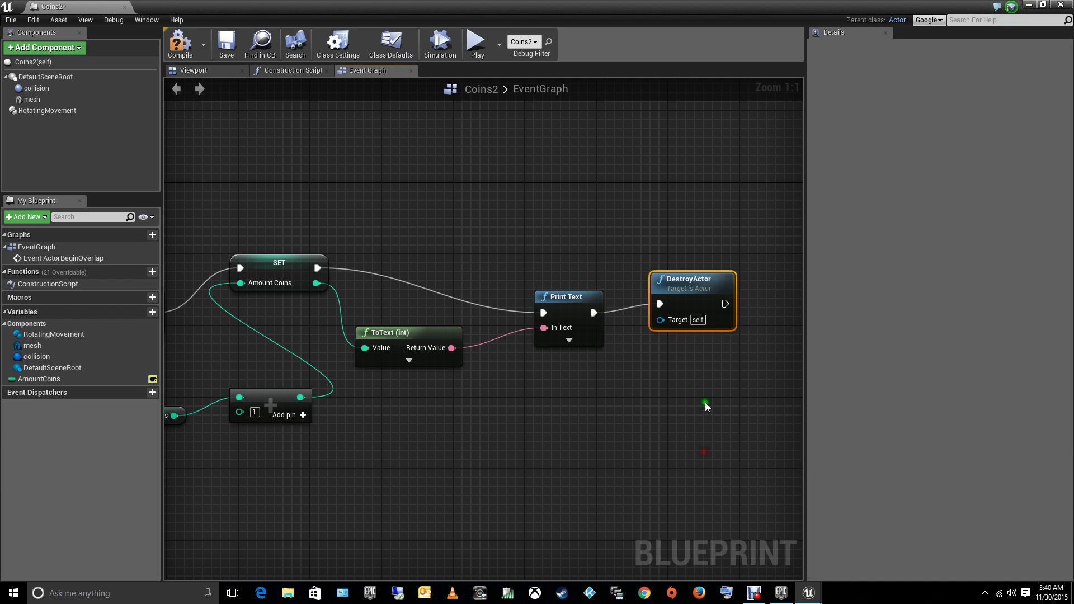
left_click_drag(681, 308, 689, 344)
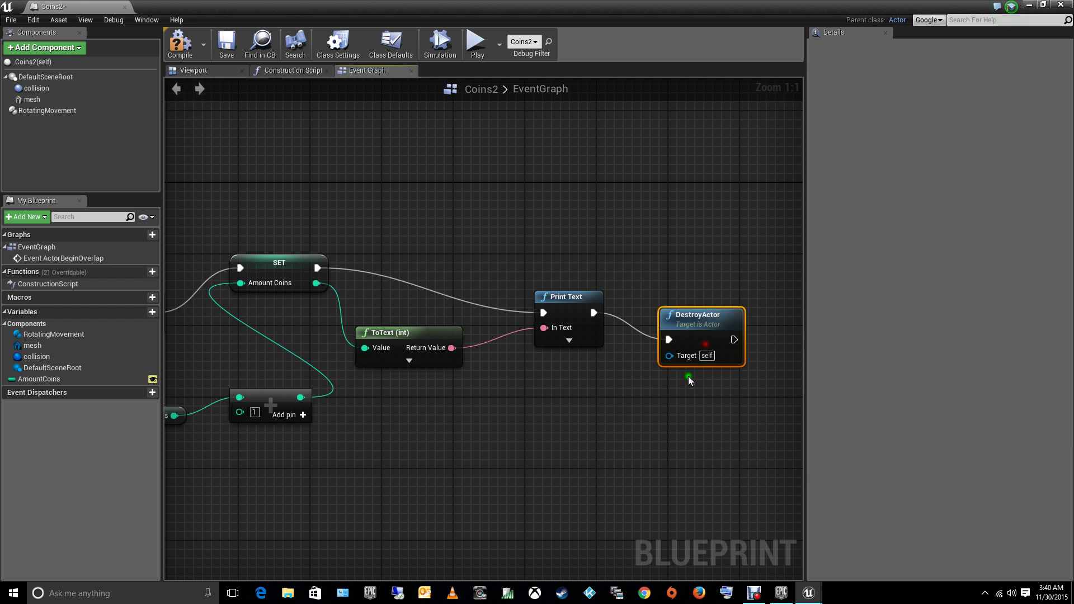
left_click(662, 428)
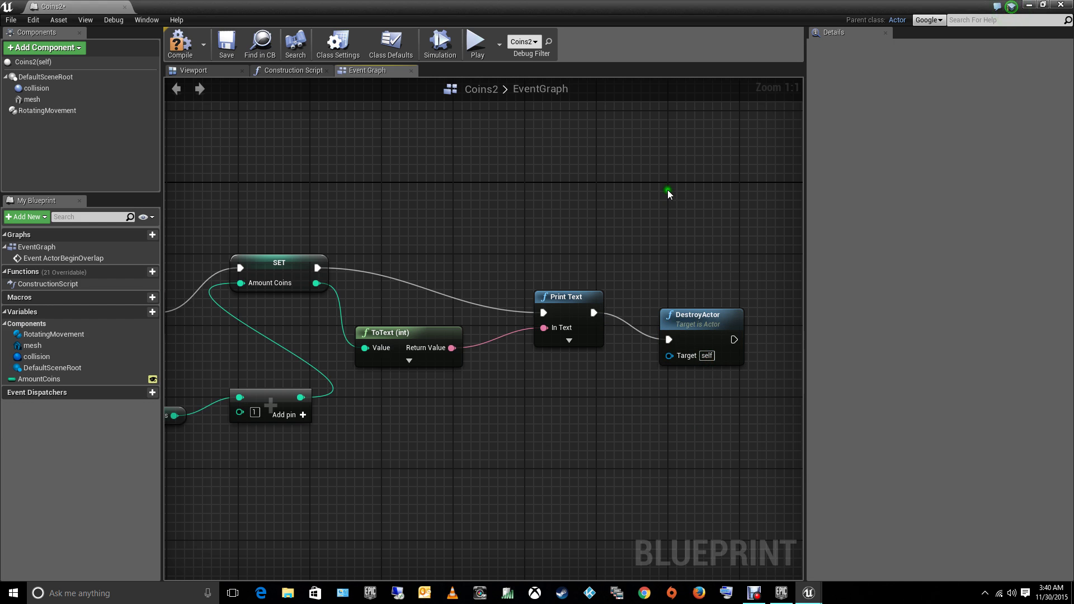
Step: Compile Coins2, close its editor, and start playing ThirdPersonExampleMap
left_click(176, 48)
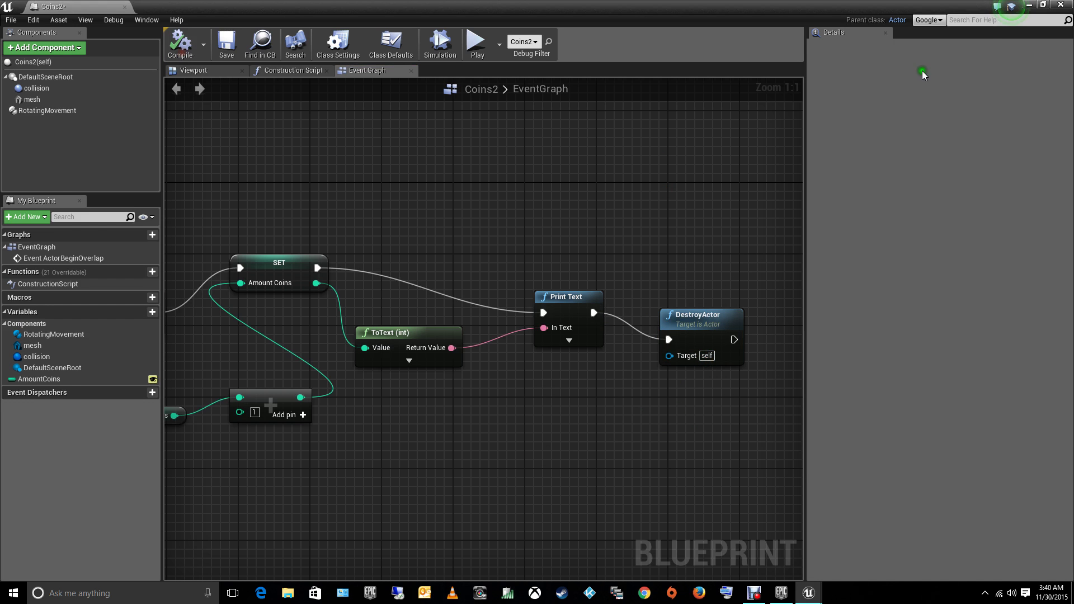
left_click(1059, 6)
left_click(540, 44)
key("w")
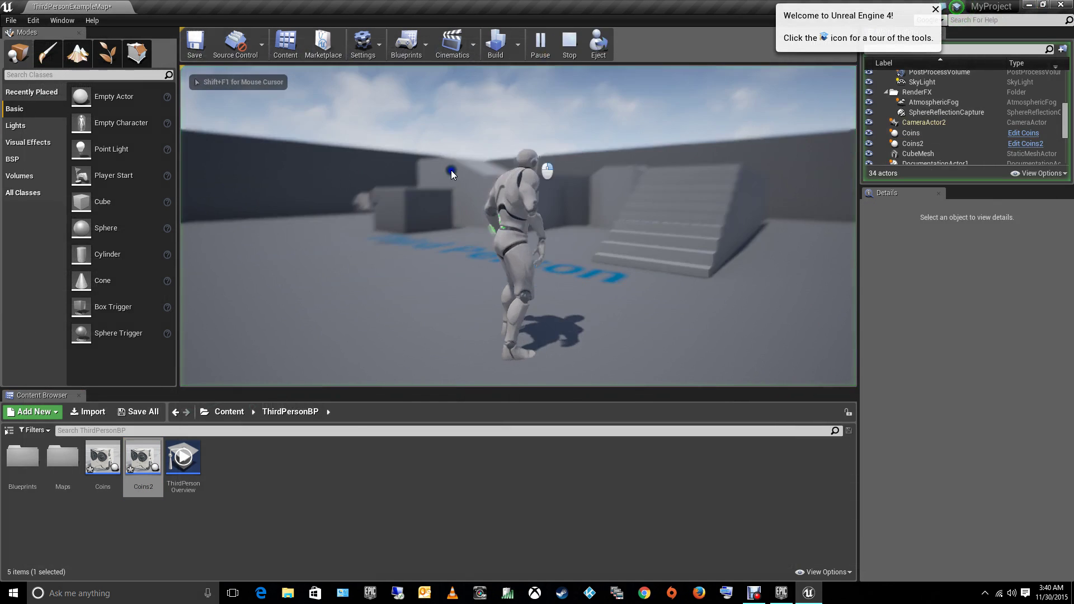
key("s")
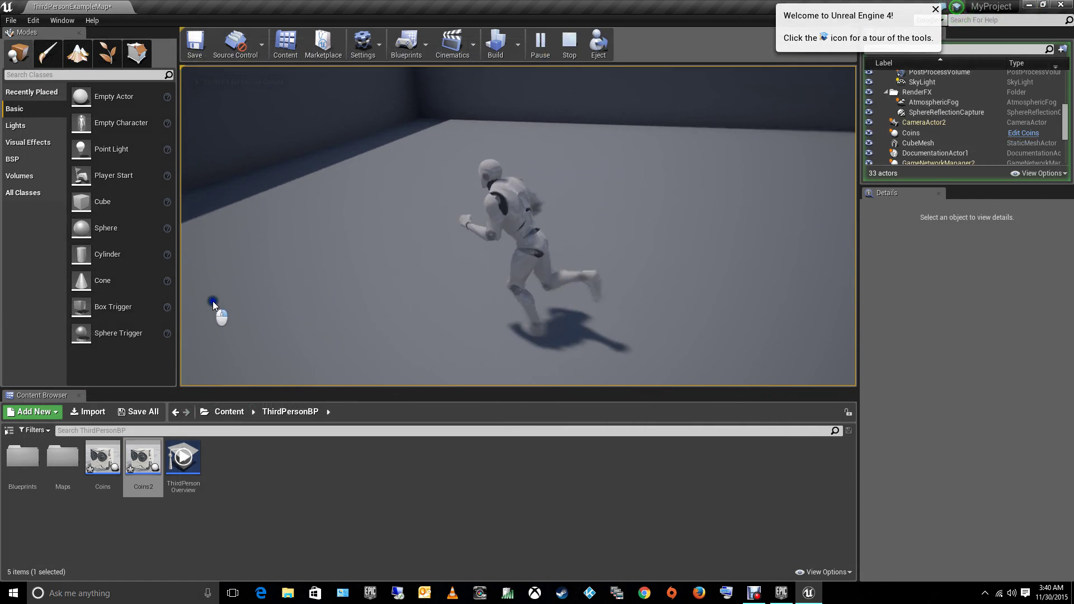
key("d")
key("a")
key("w")
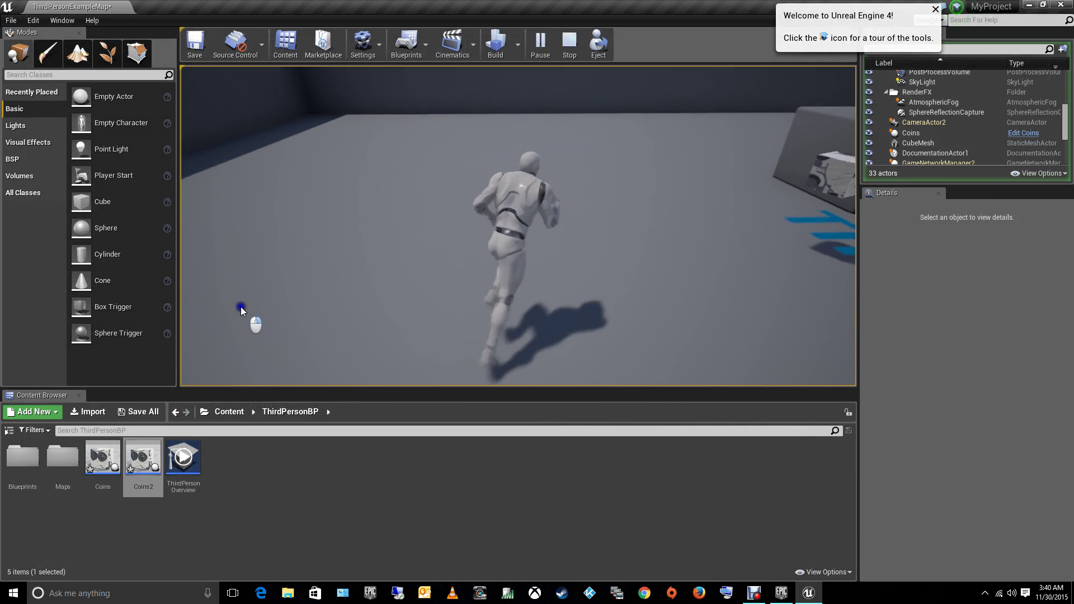
Step: Run the character over the coins and around the block to test whole-pickup removal
key("a")
key("w")
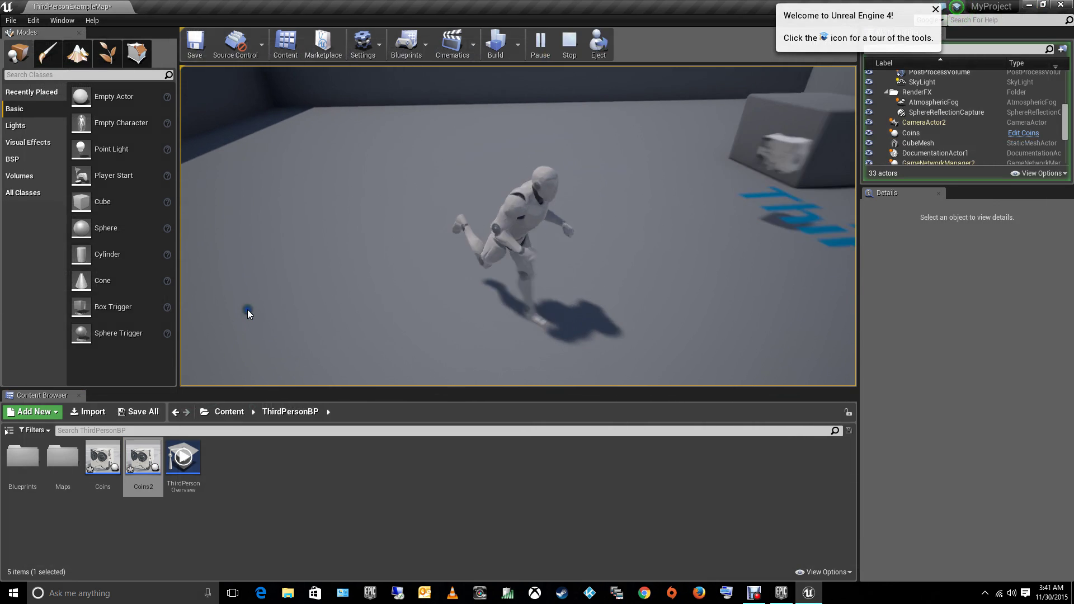
key("a")
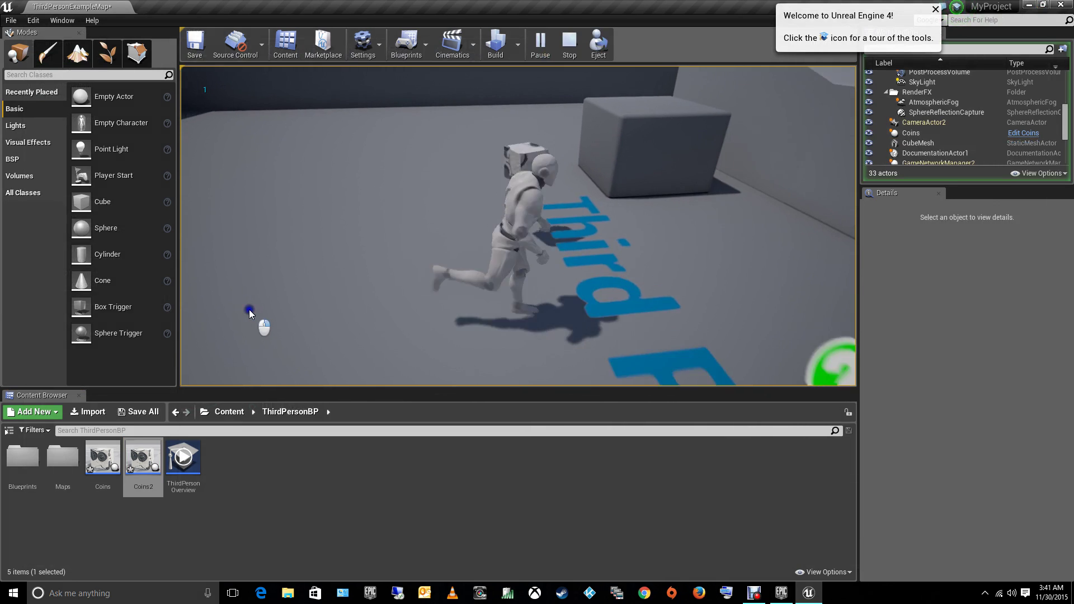
key("d")
key("w")
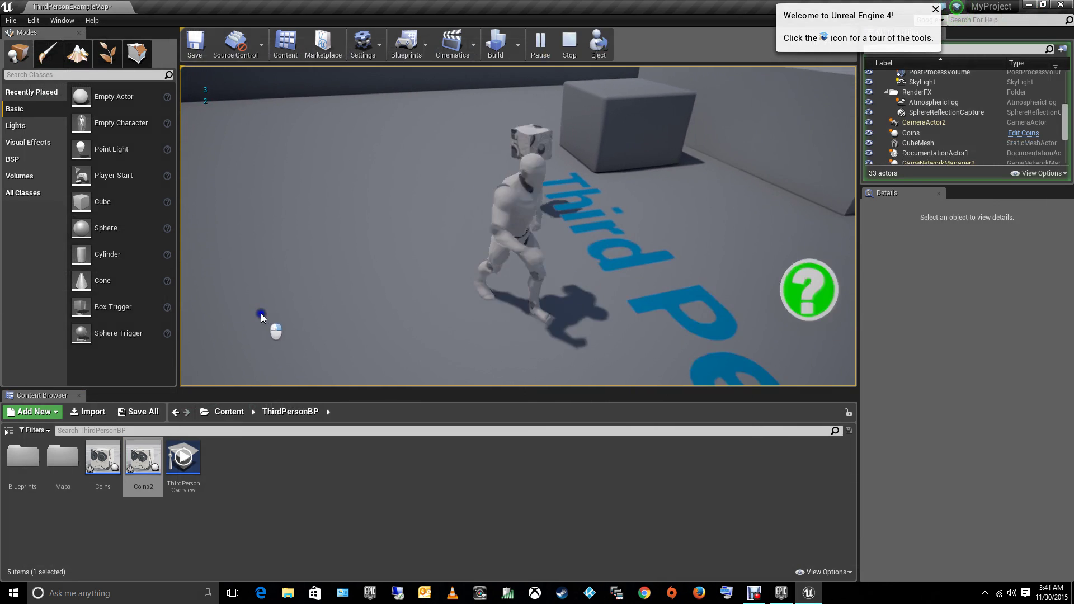
key("s")
key("w")
key("a")
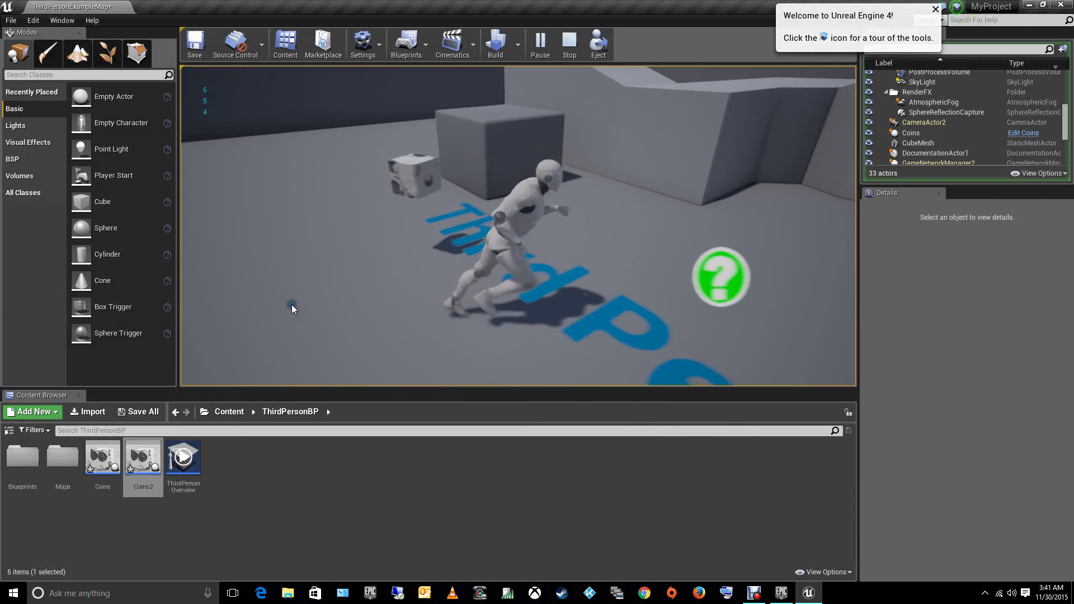
key("w")
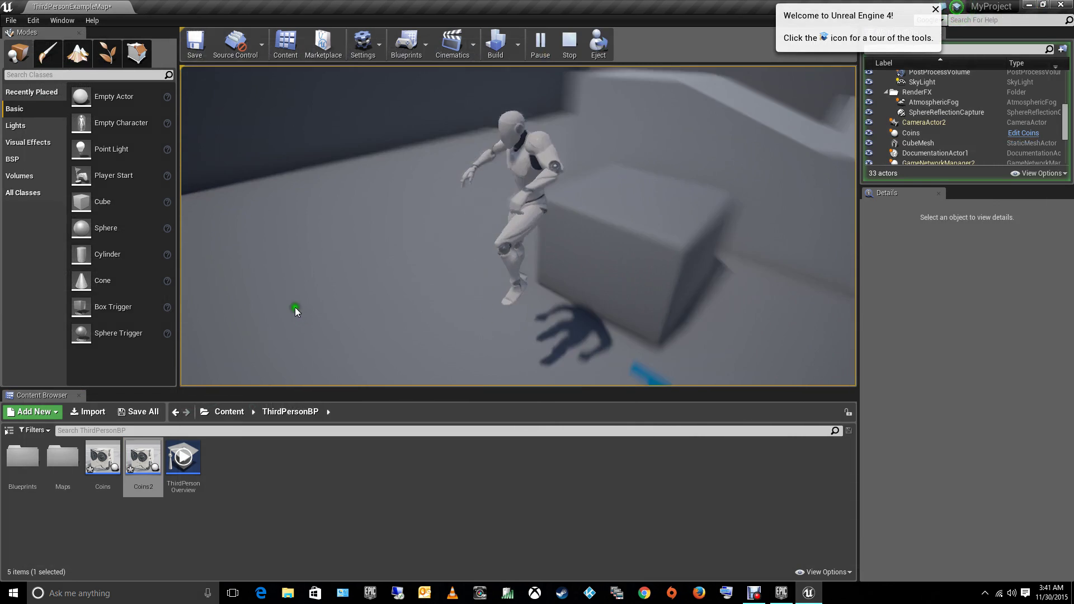
key("s")
key("w")
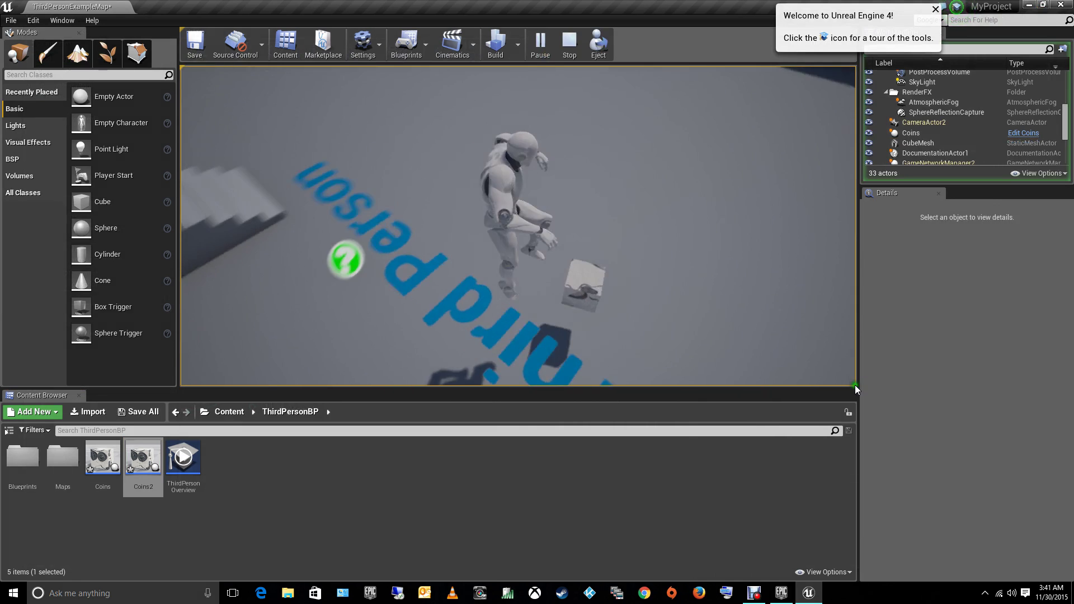
key("w")
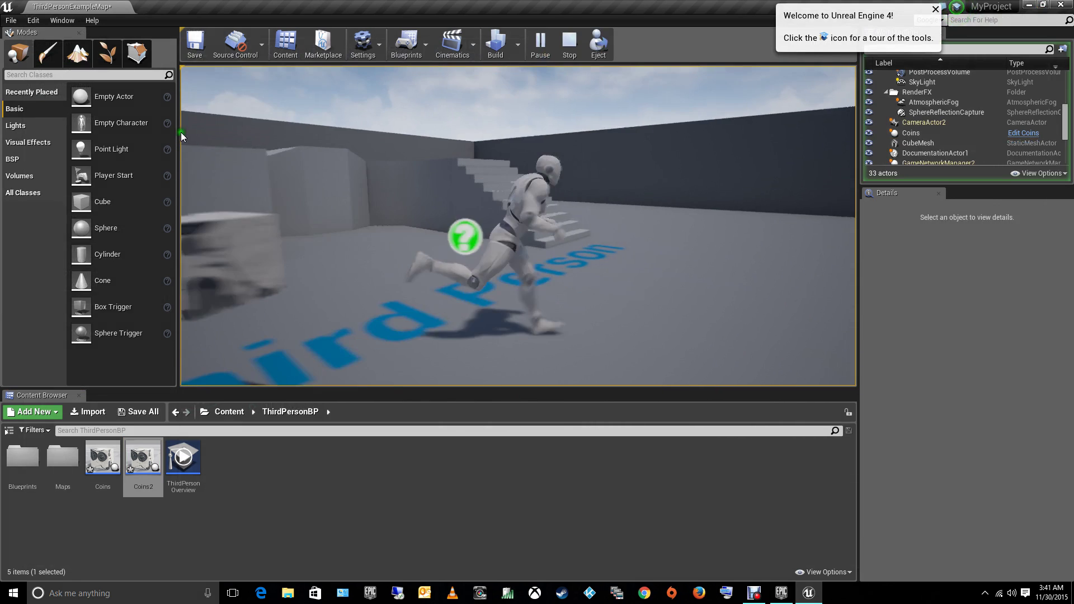
key("w")
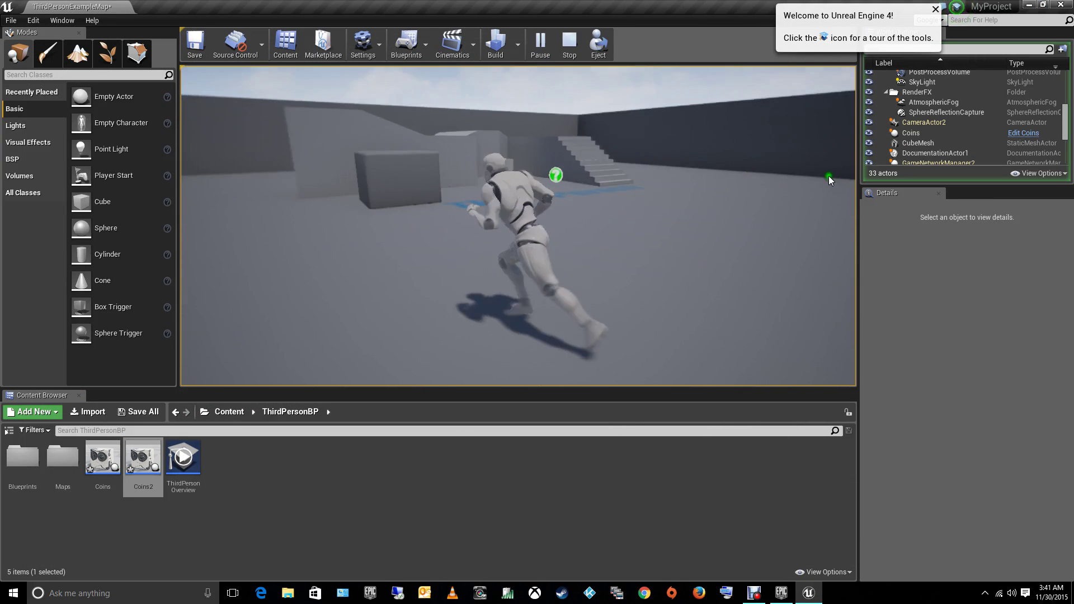
key("w")
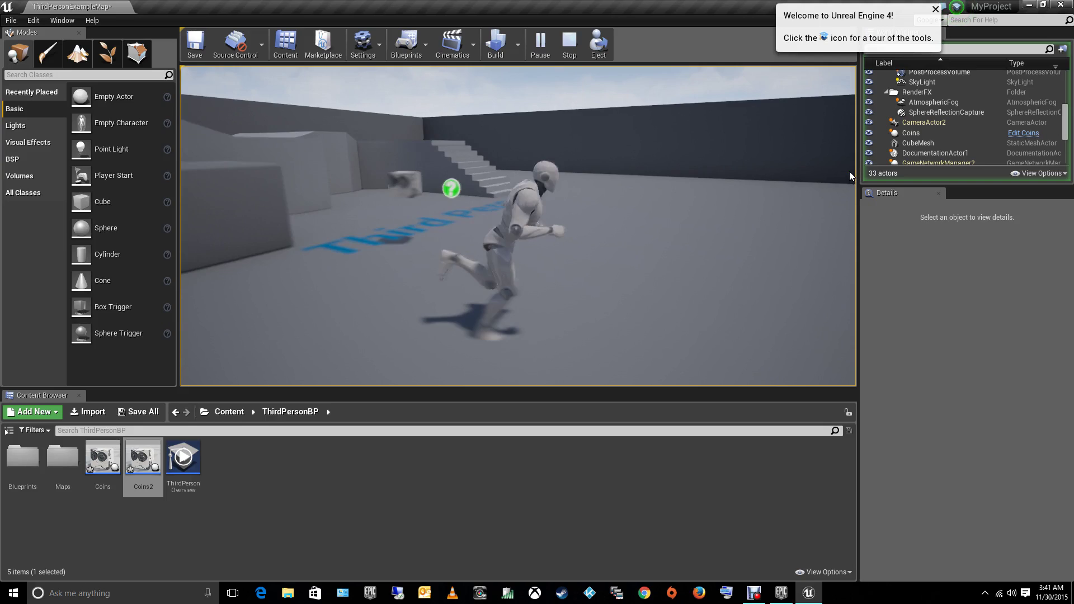
key("w")
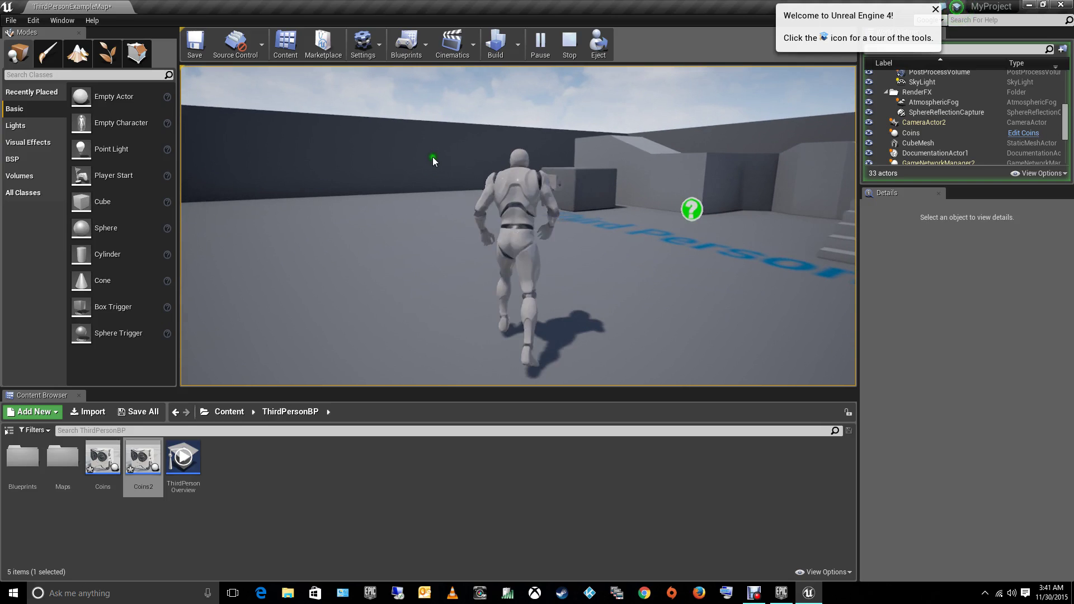
key("w")
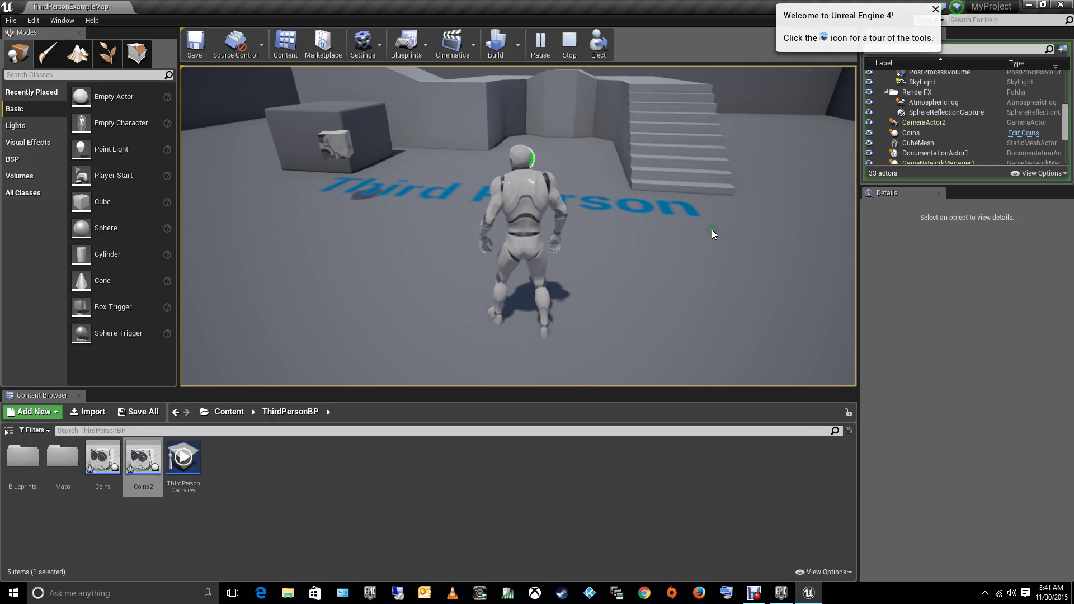
key("w")
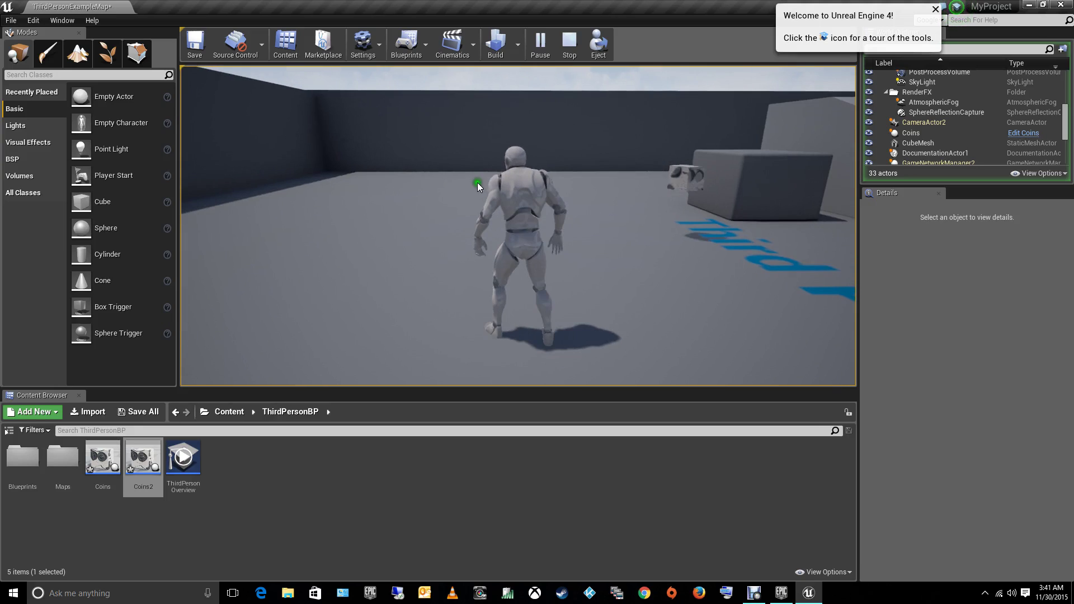
key("w")
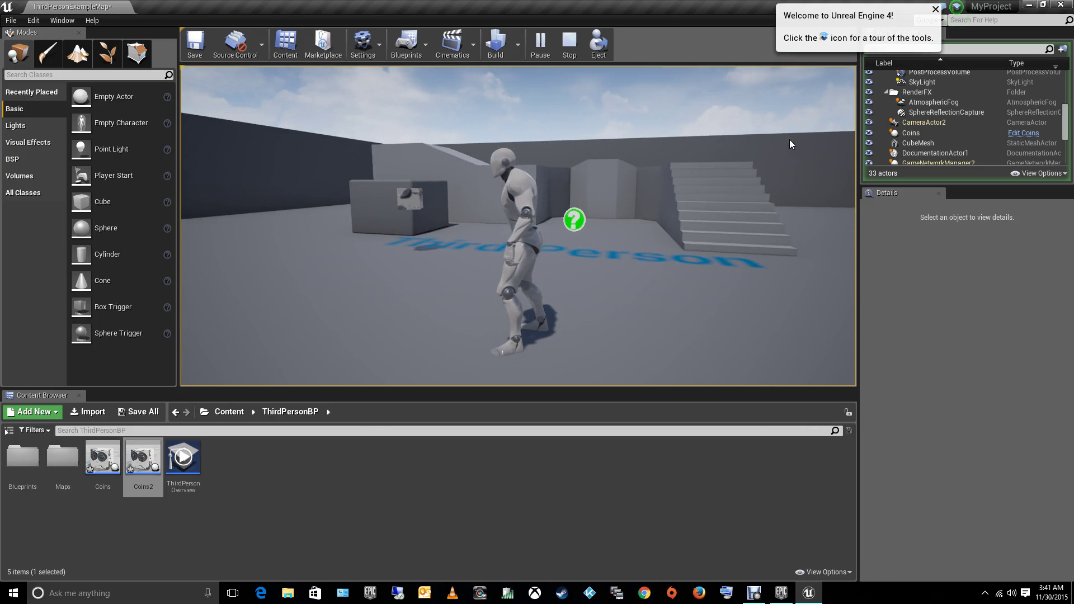